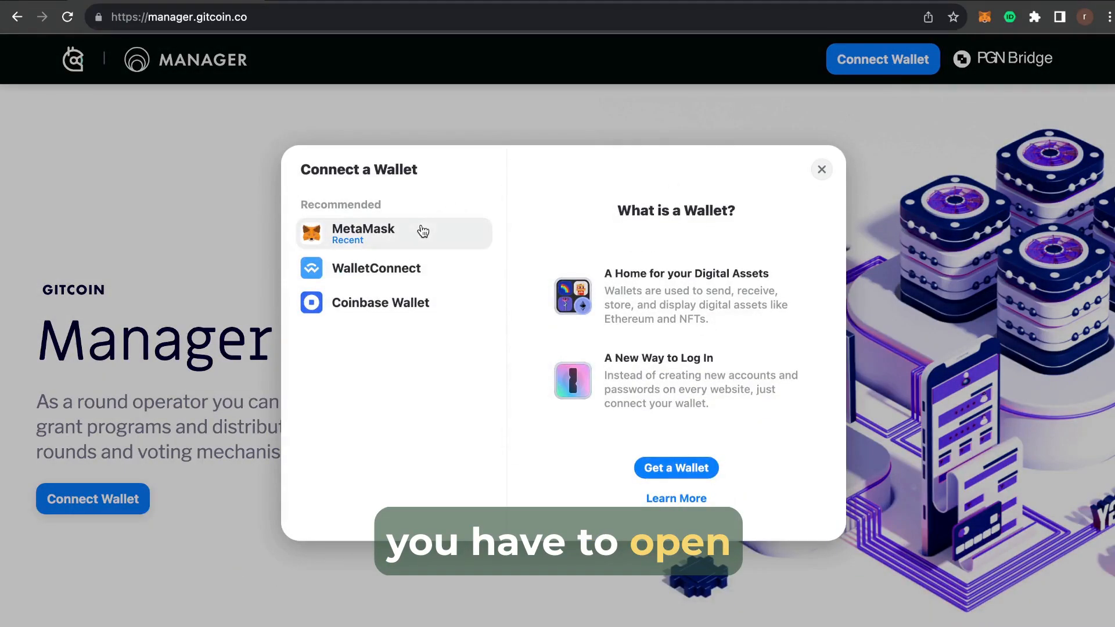
# Open the wallet connection dialog to connect MetaMask.
pyautogui.click(425, 230)
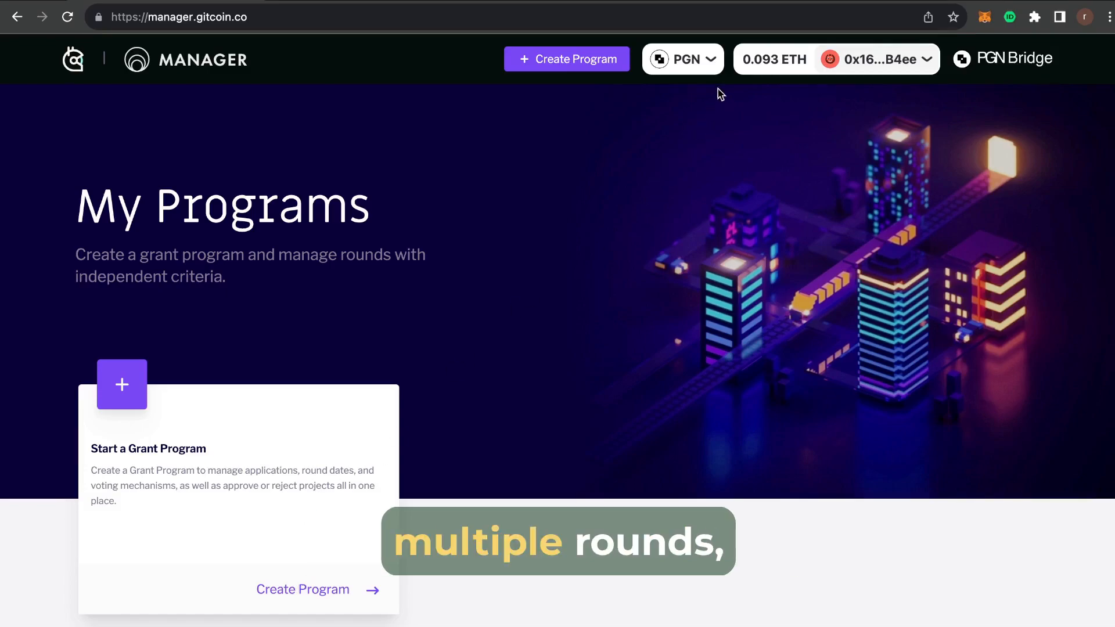
# Stay on the PGN network and start a new grant program.
pyautogui.click(713, 62)
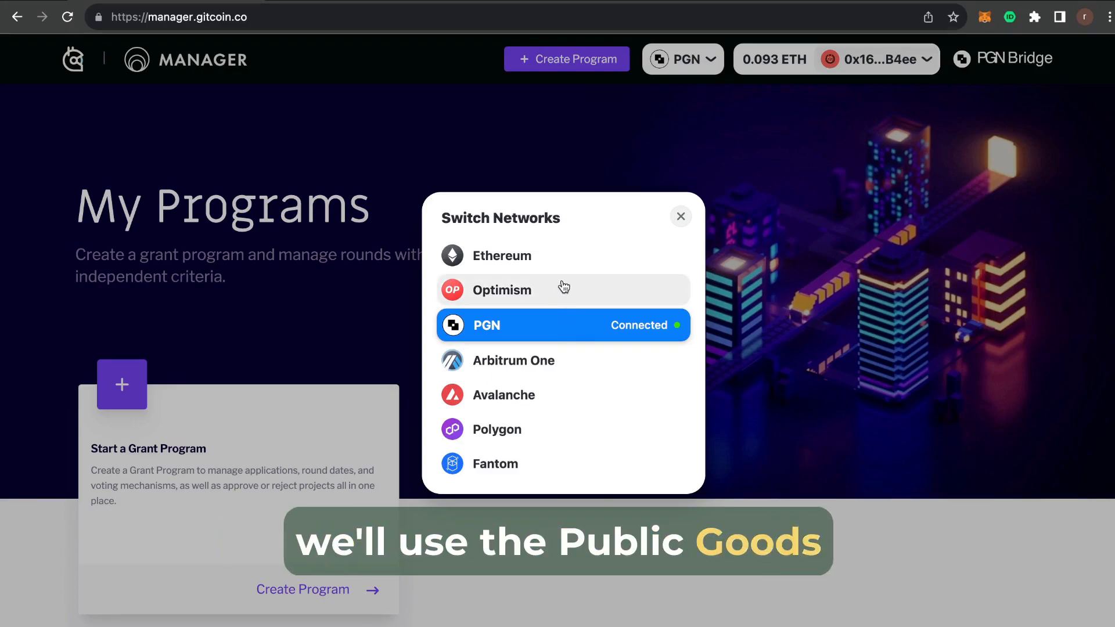
pyautogui.click(677, 220)
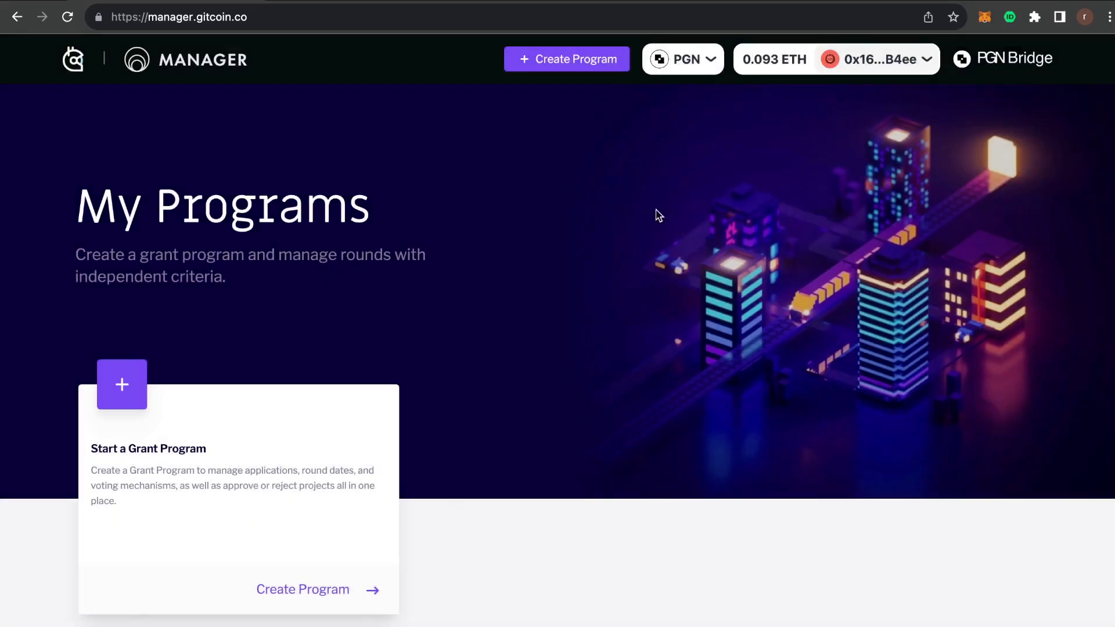
pyautogui.click(576, 61)
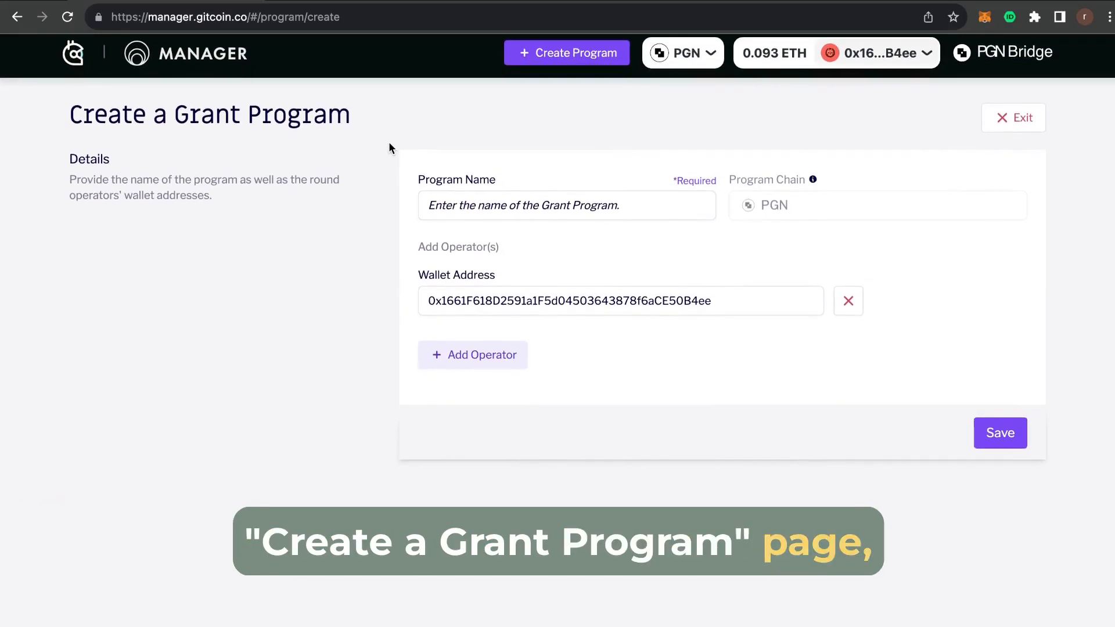
# Save program 'Greenpill Turkiye' with a pasted second operator wallet address.
pyautogui.click(469, 211)
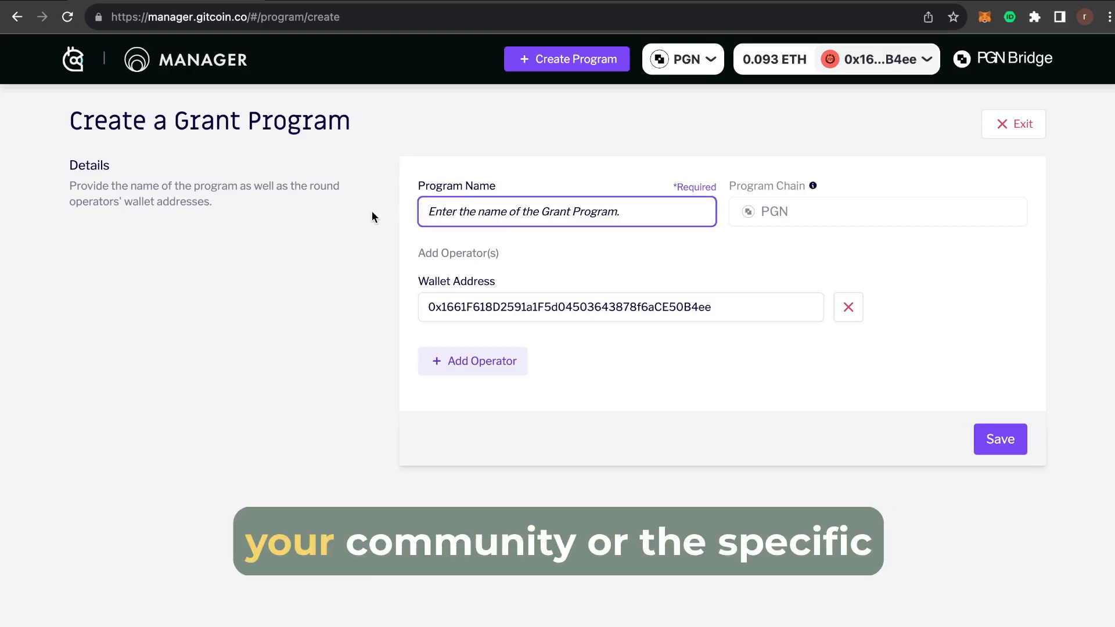
pyautogui.write('Greenpill Tu')
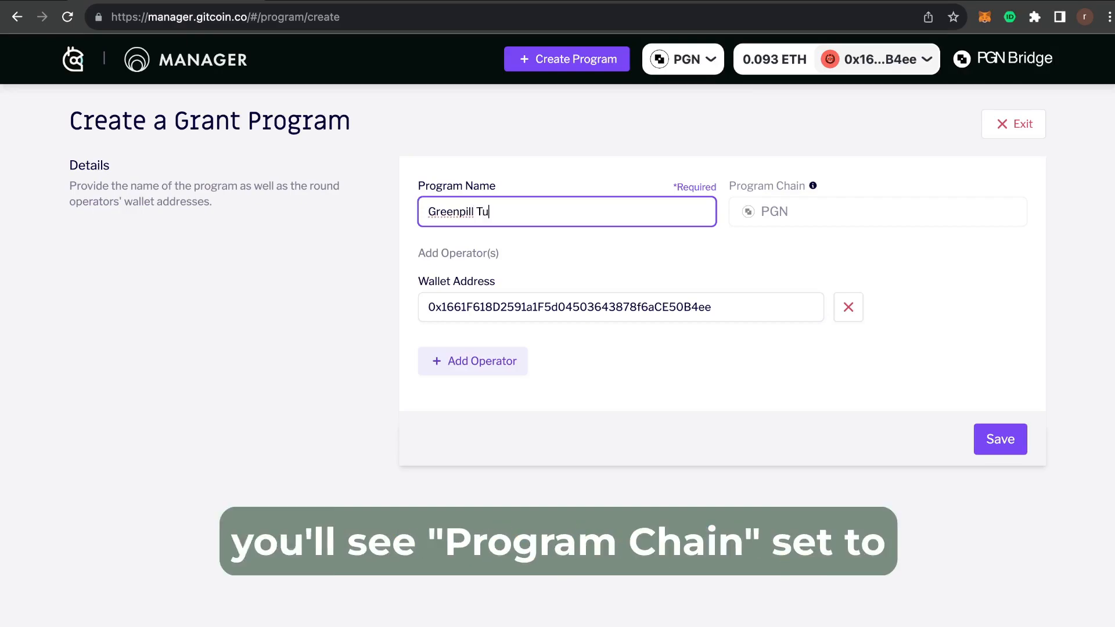
pyautogui.write('rkiye')
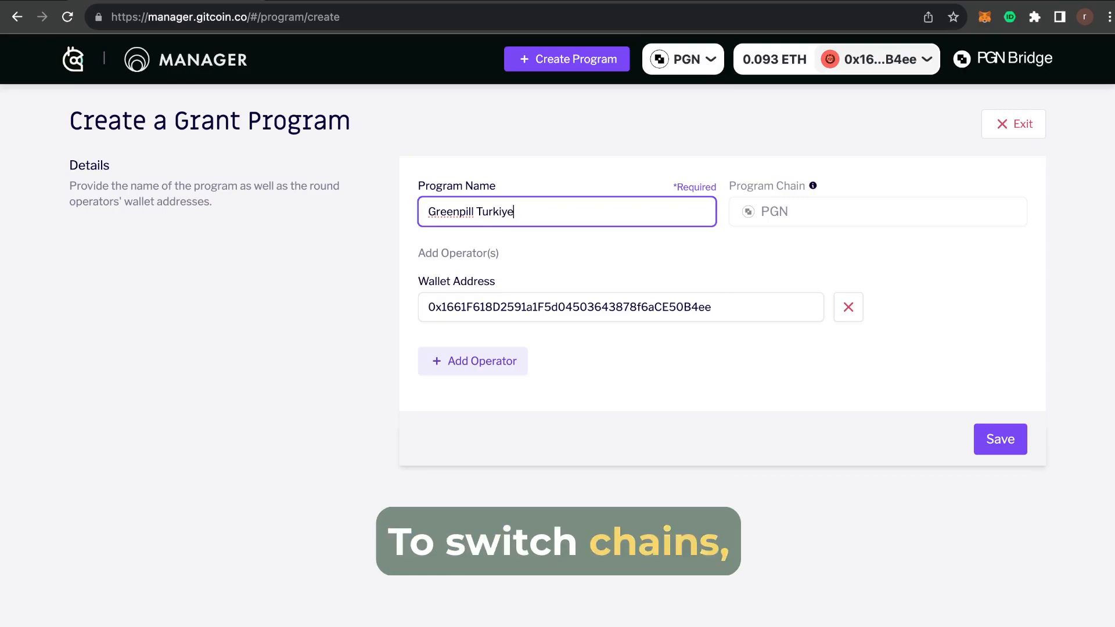
pyautogui.click(682, 262)
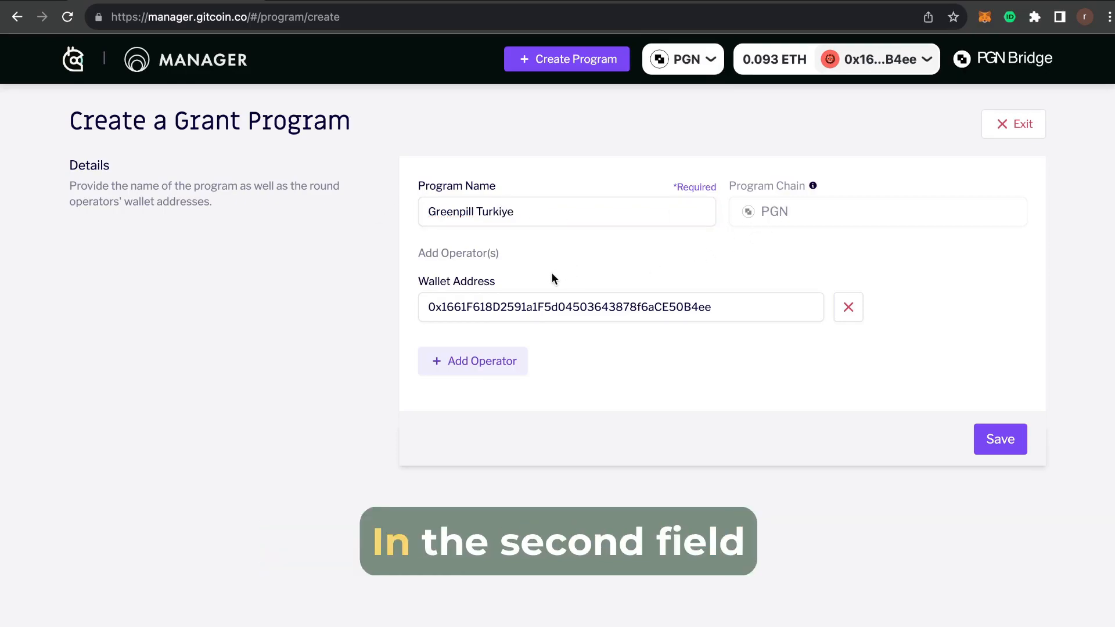
pyautogui.click(739, 315)
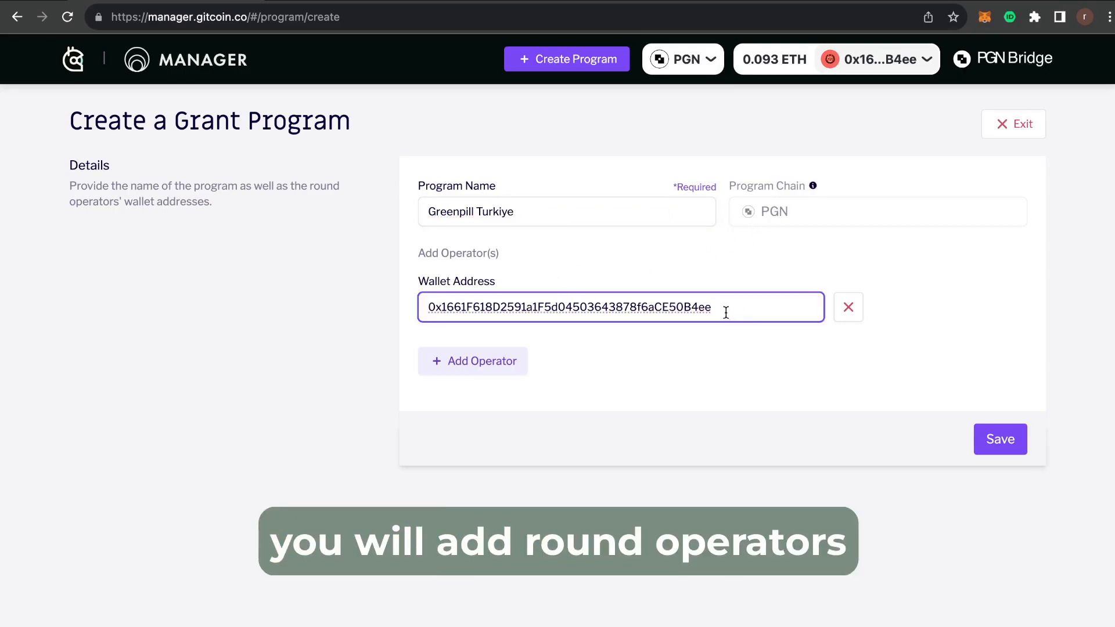
pyautogui.click(622, 269)
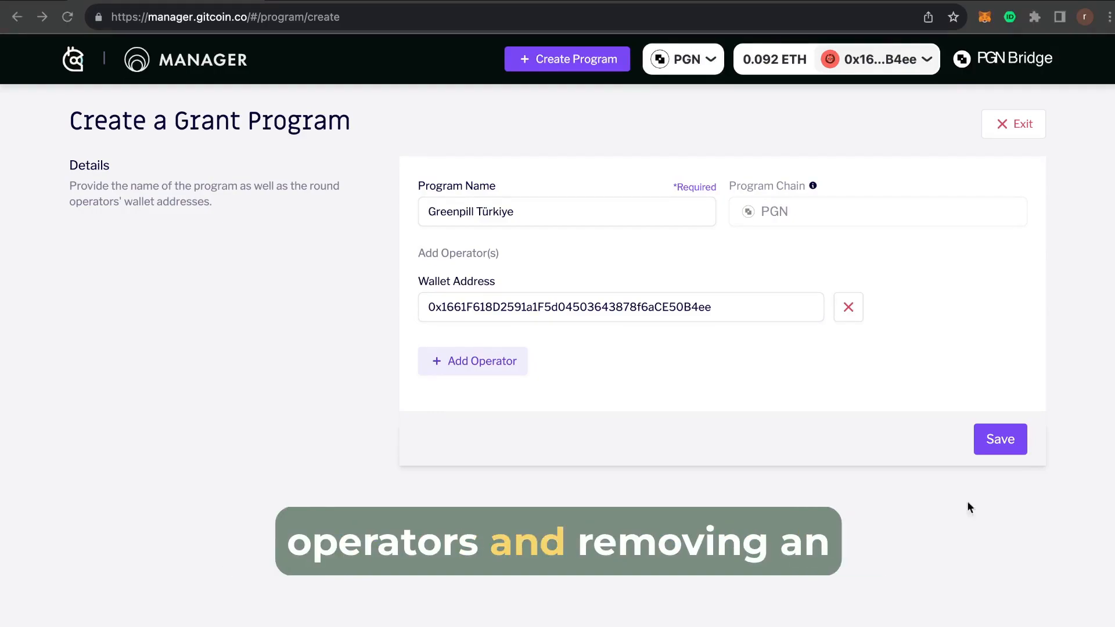
pyautogui.click(480, 363)
pyautogui.write('0xB3728b329F694D90380A6225482d964FaAEc13FF')
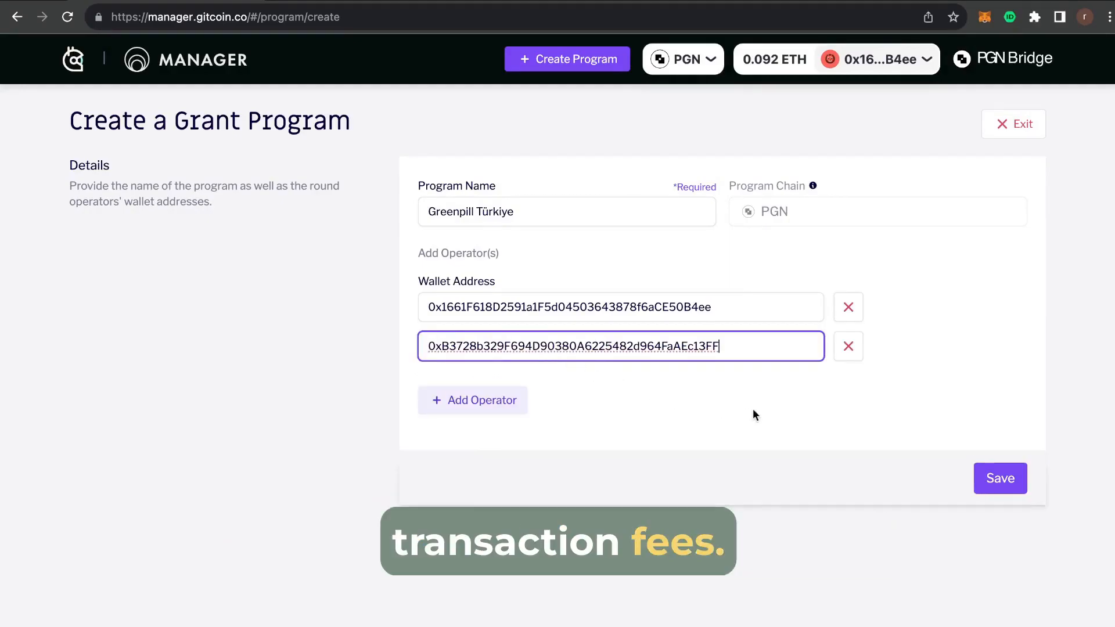
pyautogui.click(1007, 480)
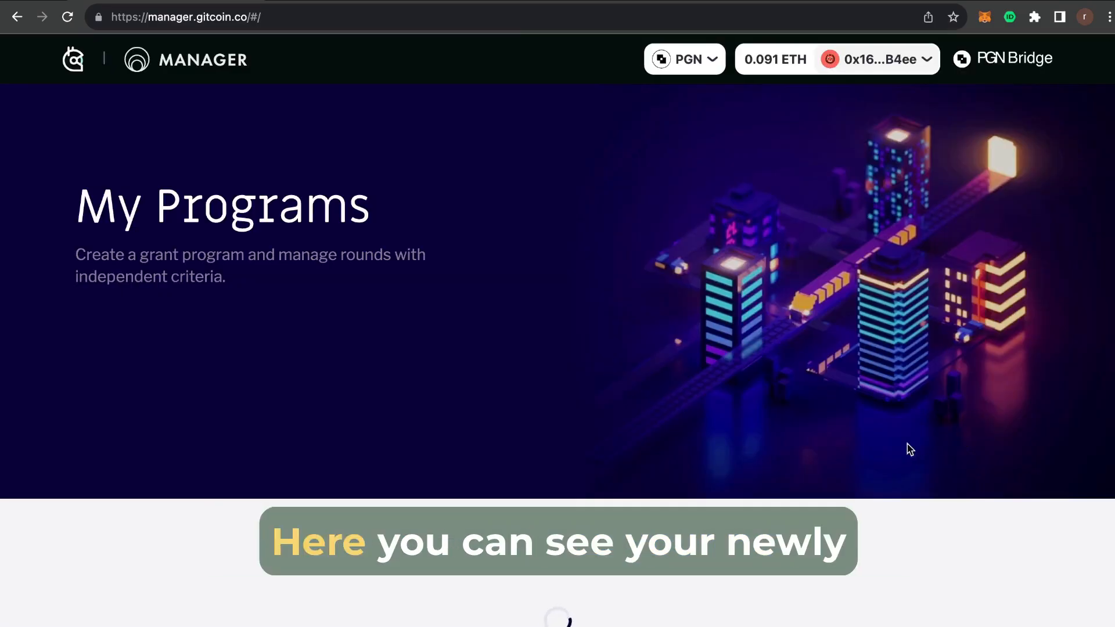
# From the Greenpill Türkiye program, start a new Quadratic Funding round.
pyautogui.scroll(-4, 75, 492)
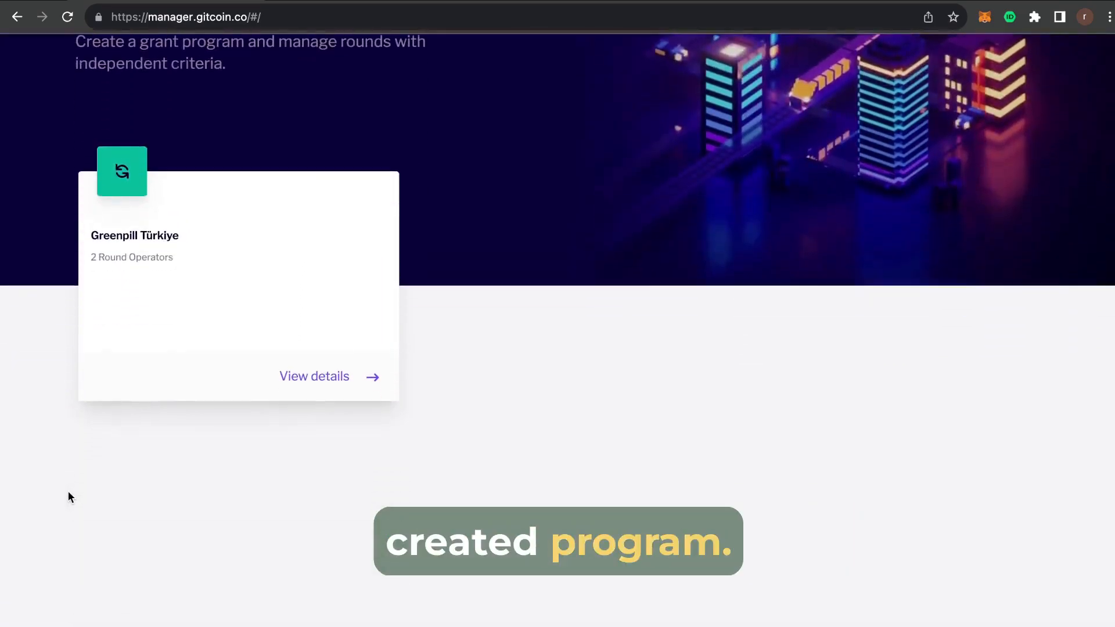
pyautogui.scroll(4, 68, 498)
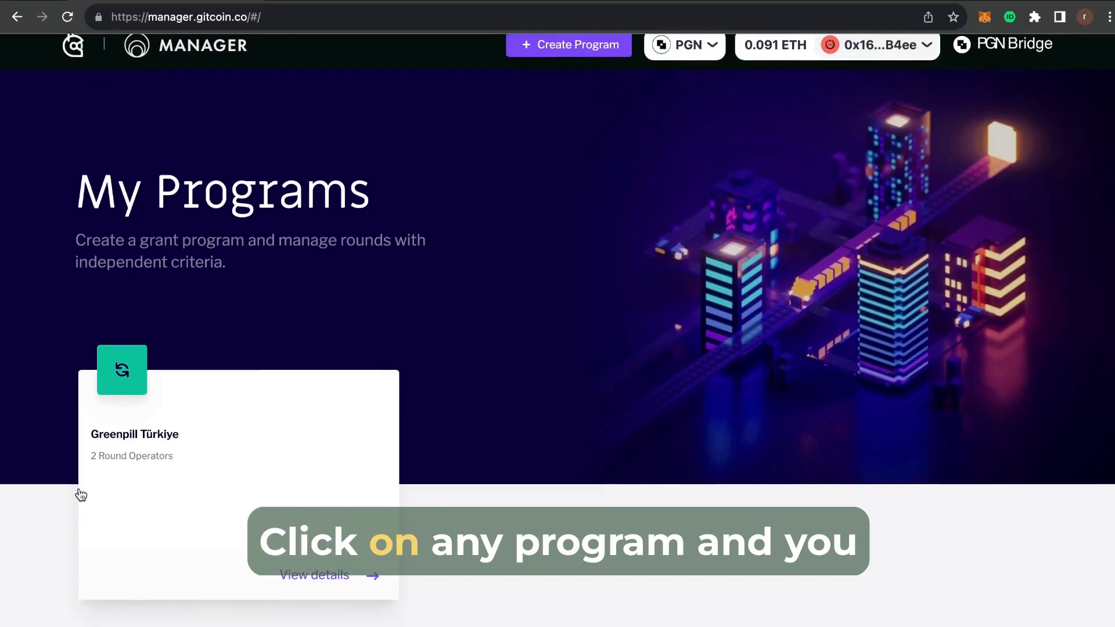
pyautogui.scroll(1, 331, 476)
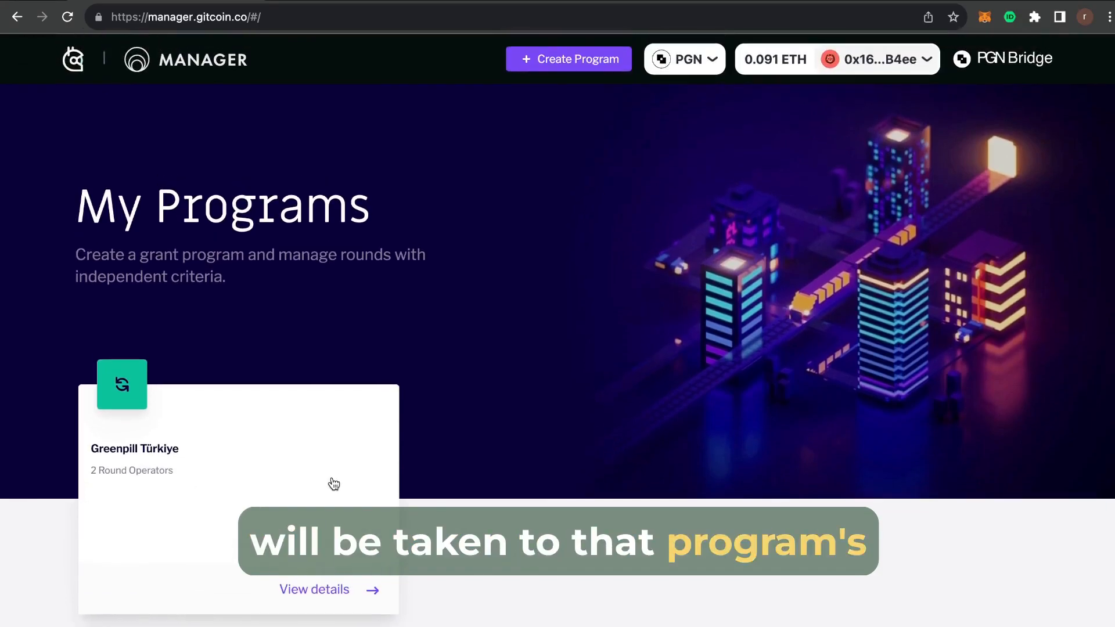
pyautogui.click(334, 484)
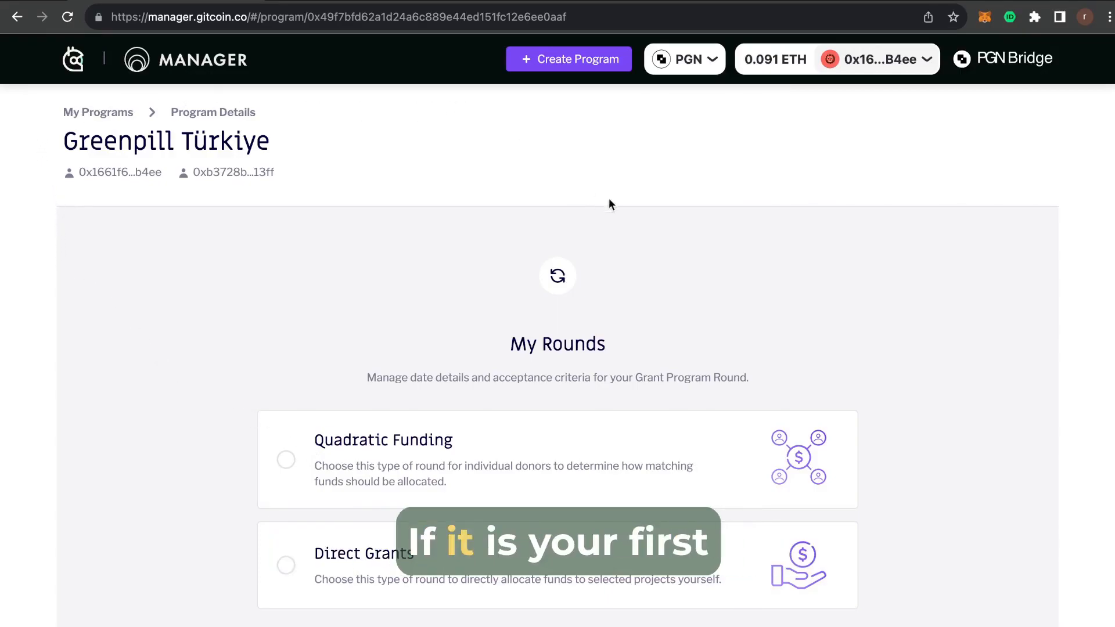
pyautogui.scroll(-1, 928, 346)
pyautogui.scroll(1, 929, 351)
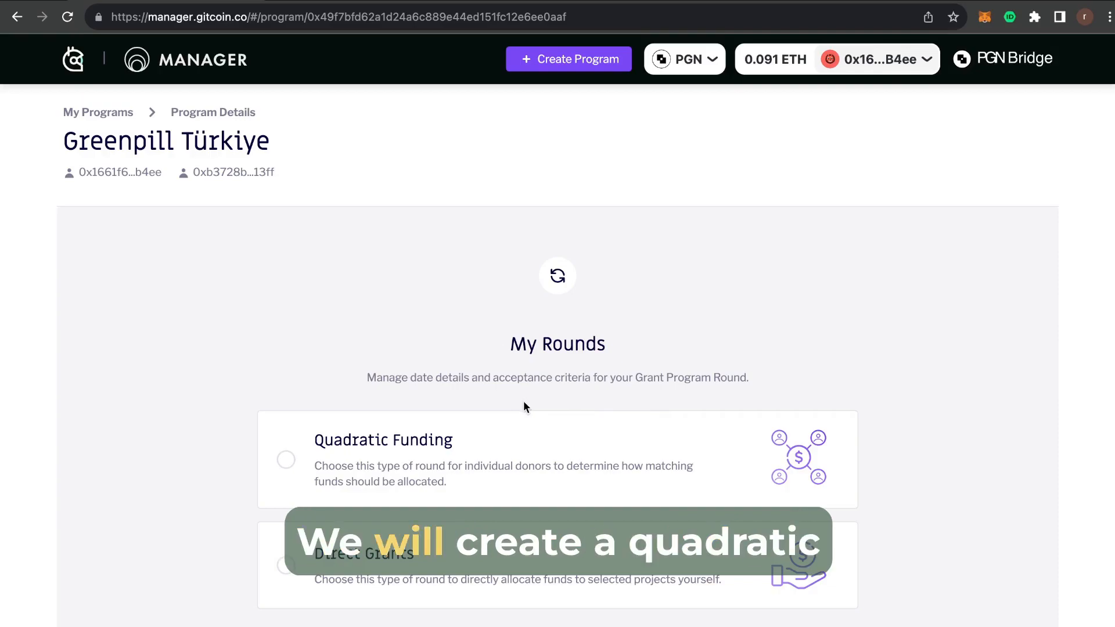
pyautogui.click(518, 450)
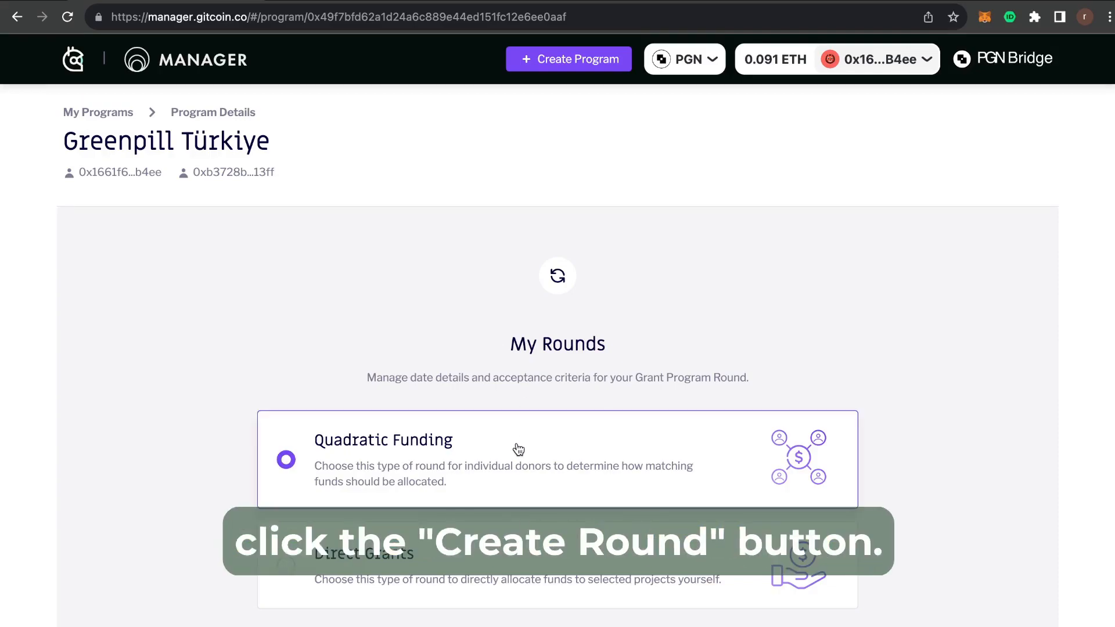
pyautogui.scroll(-3, 517, 450)
pyautogui.click(528, 495)
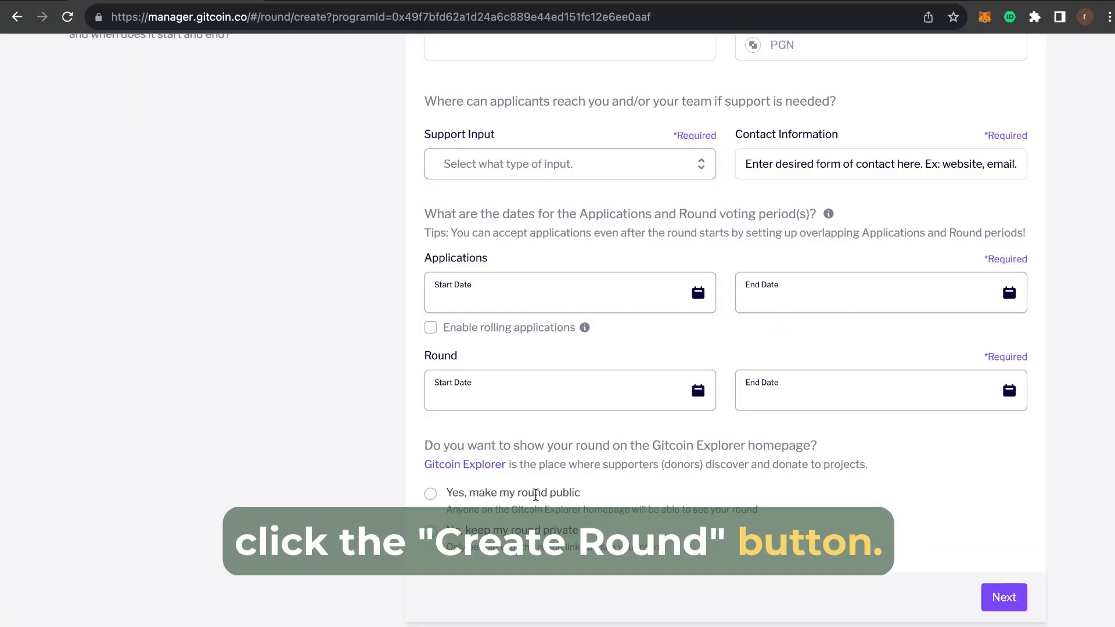
pyautogui.scroll(3, 365, 438)
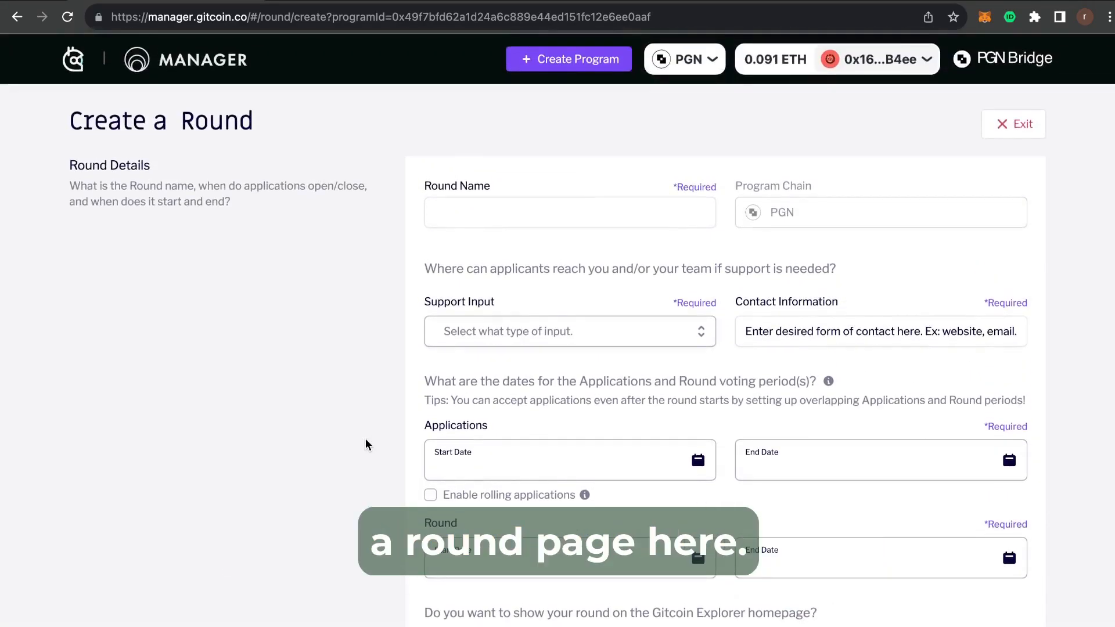
# Name the round 'Greenpill Round Managers Round' and list the support input types.
pyautogui.click(475, 212)
pyautogui.scroll(-2, 476, 213)
pyautogui.write('Gr')
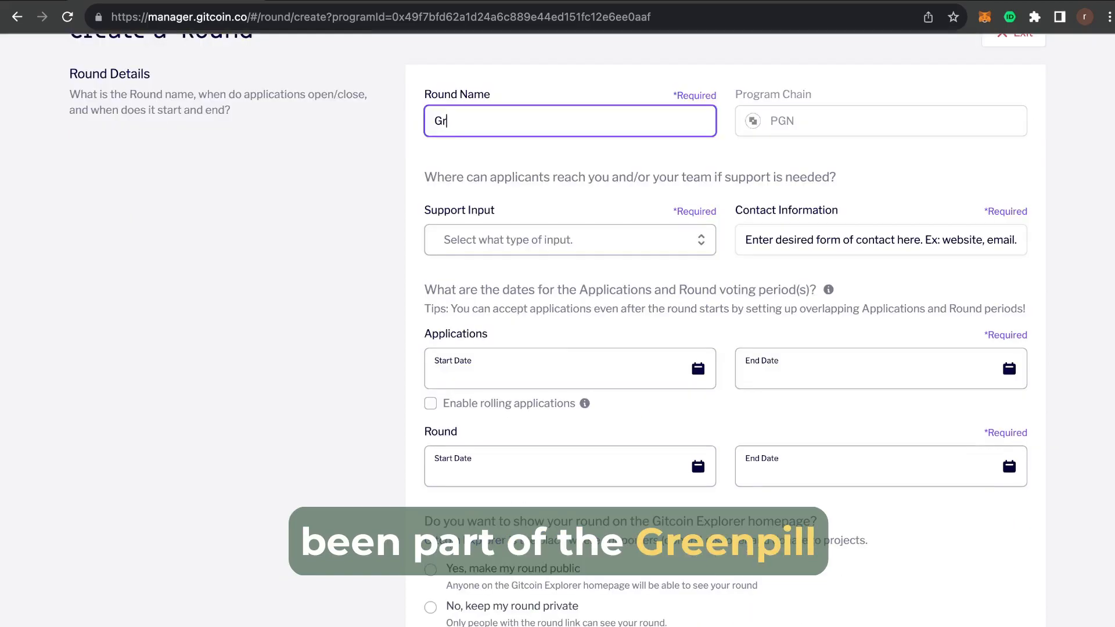
pyautogui.write('eenpill Rou')
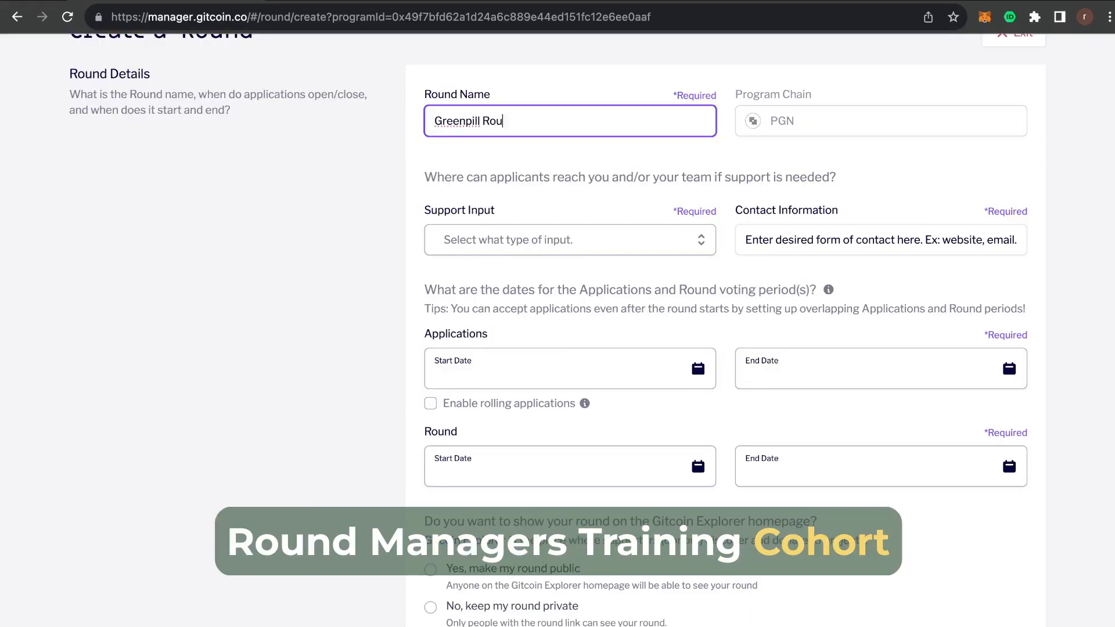
pyautogui.write('nd Managers Round')
pyautogui.click(352, 230)
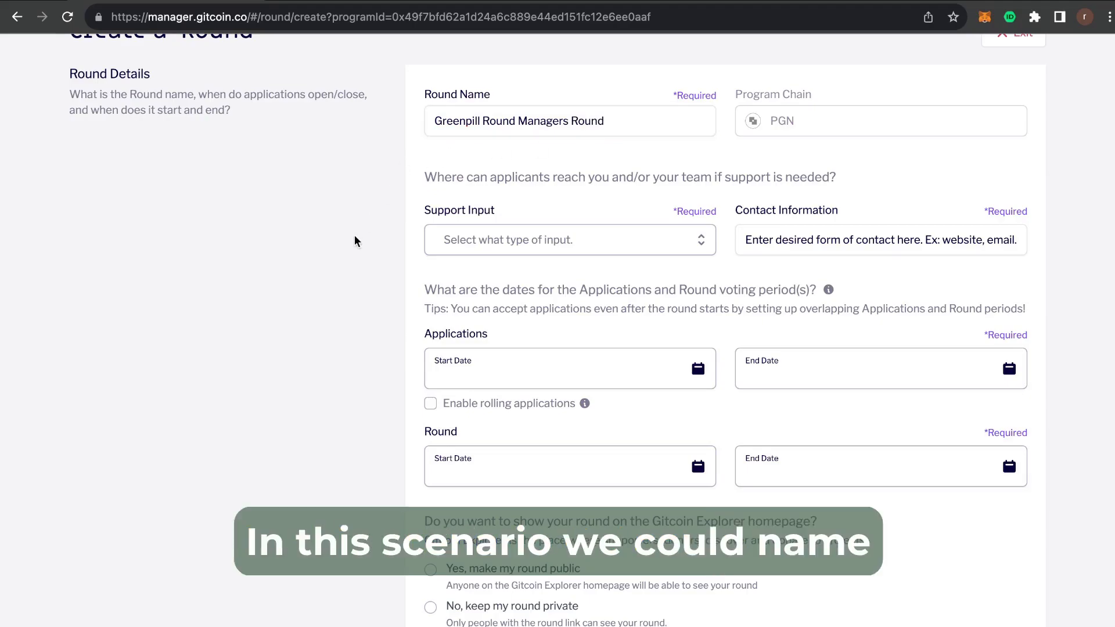
pyautogui.scroll(-1, 388, 308)
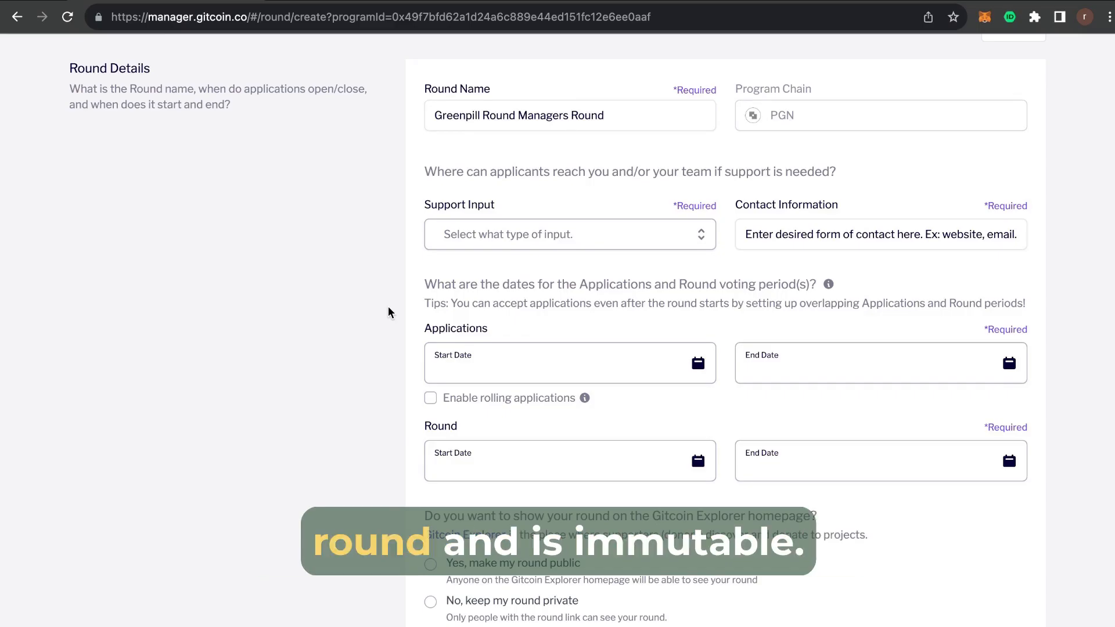
pyautogui.scroll(-1, 388, 305)
pyautogui.click(511, 209)
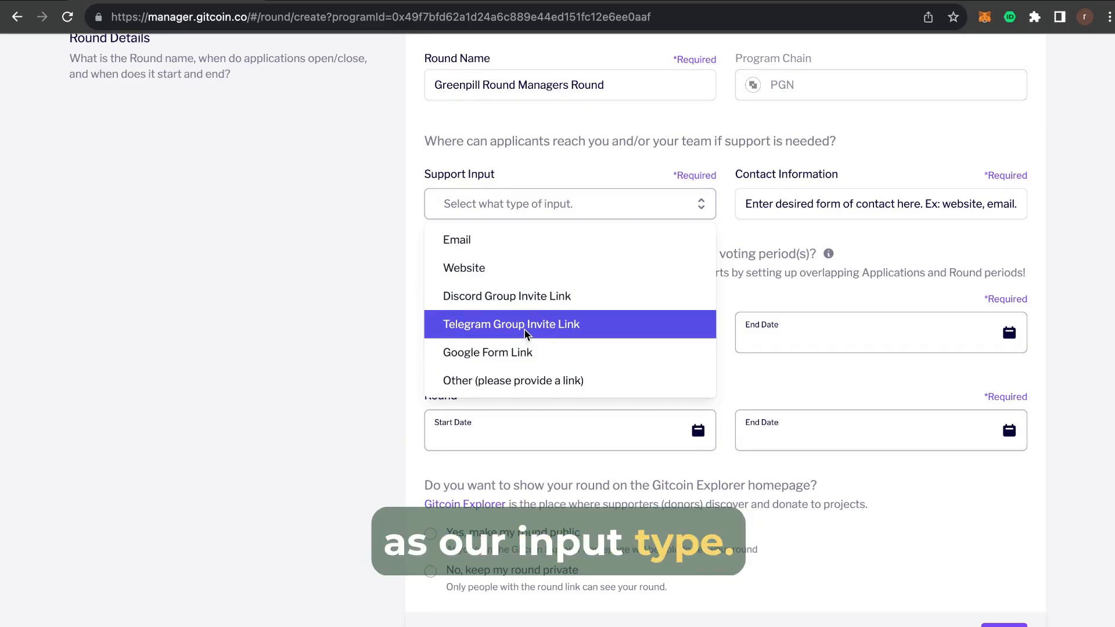
# Choose Email as the support input and fill in the contact e-mail.
pyautogui.click(564, 249)
pyautogui.click(786, 210)
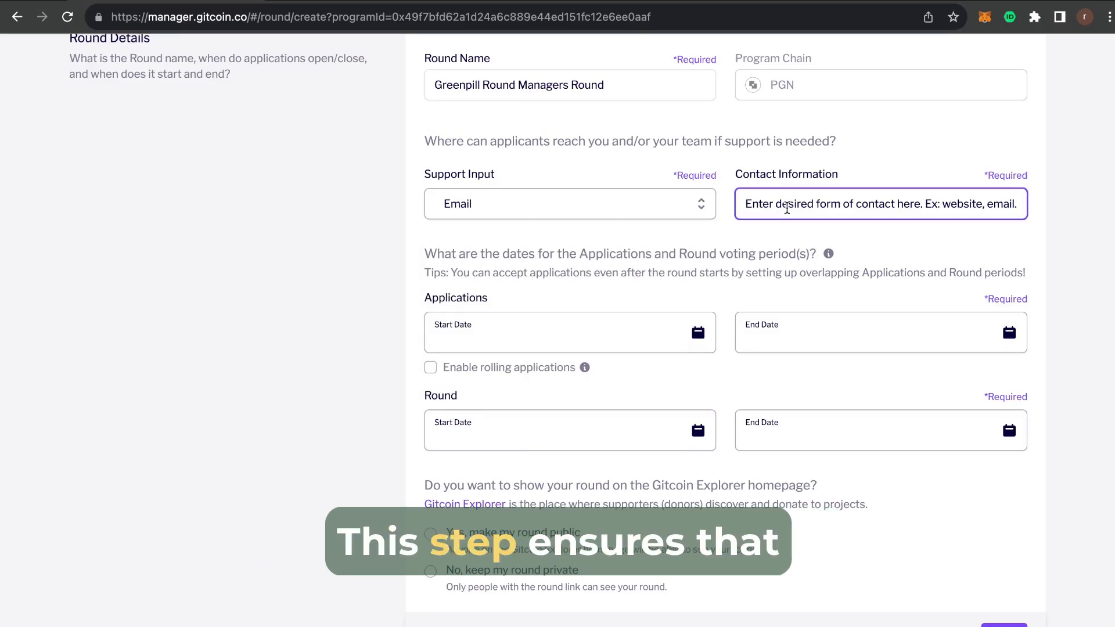
pyautogui.click(878, 292)
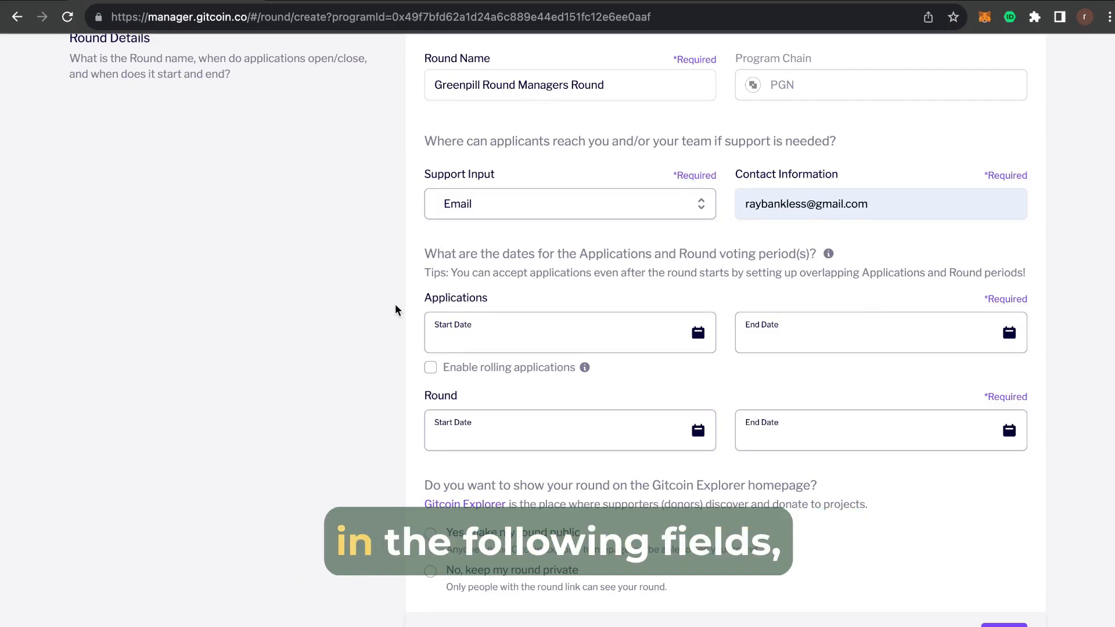
pyautogui.scroll(-1, 395, 304)
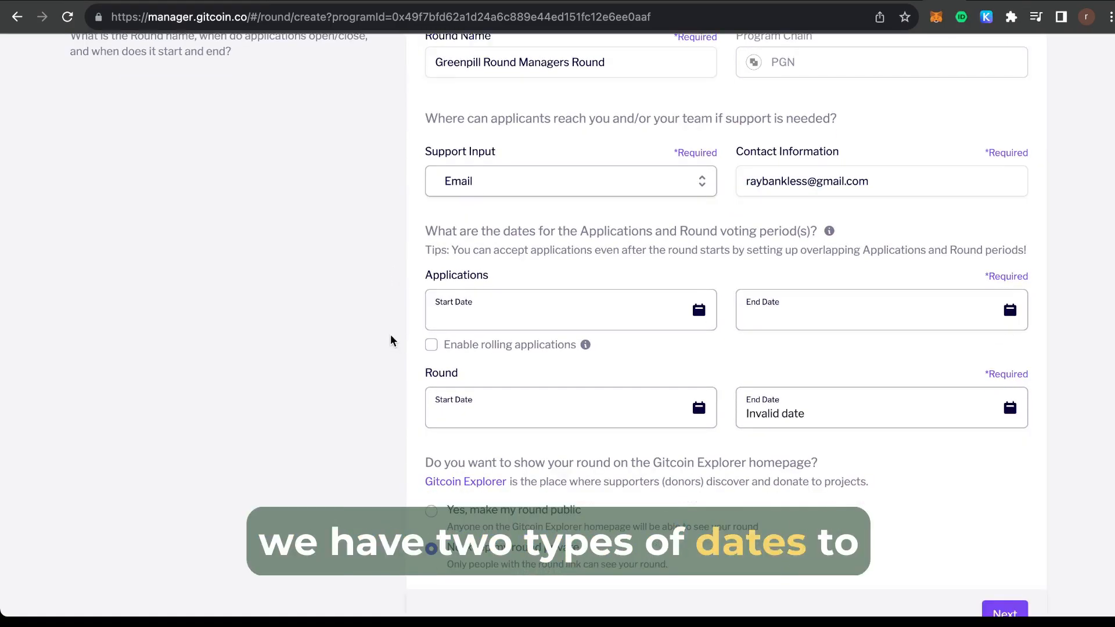
# Set applications to open December 7 and close December 14.
pyautogui.click(546, 317)
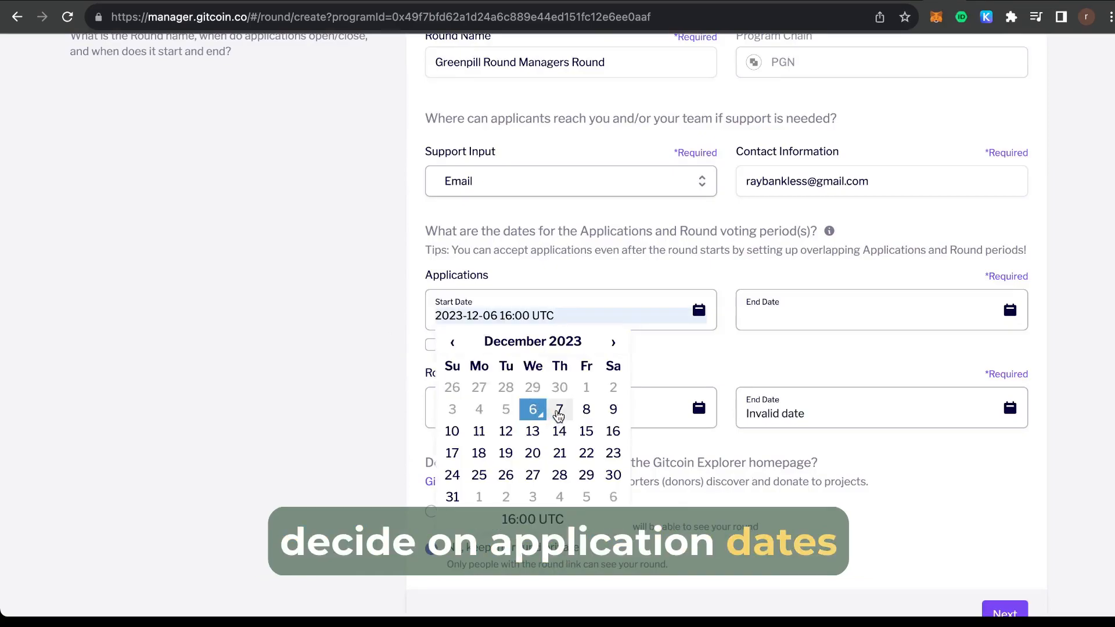
pyautogui.click(558, 411)
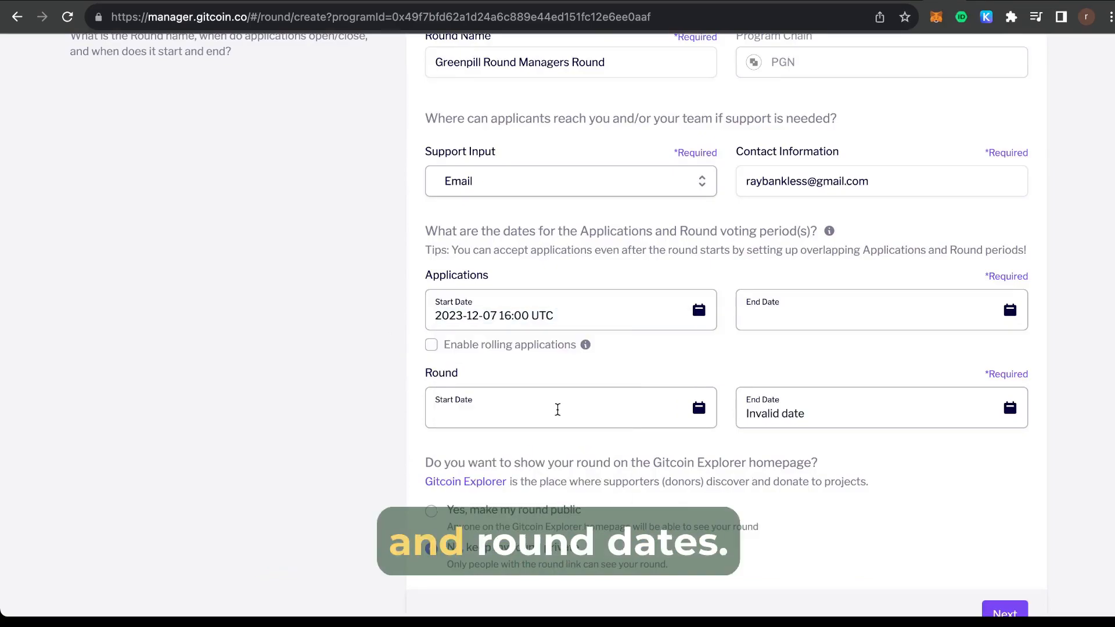
pyautogui.click(817, 321)
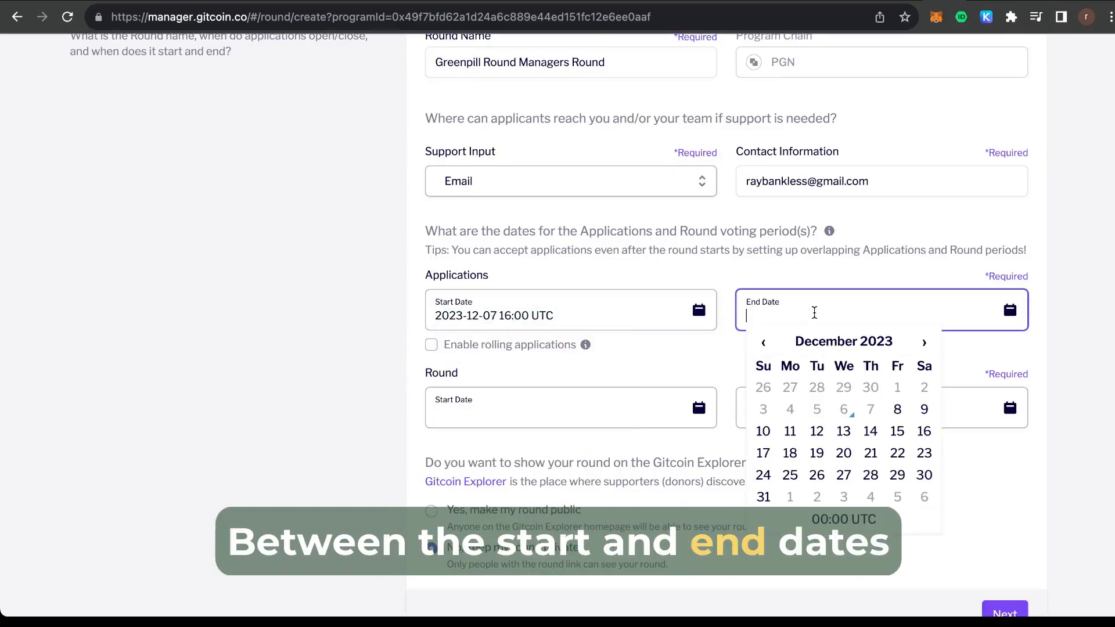
pyautogui.click(871, 431)
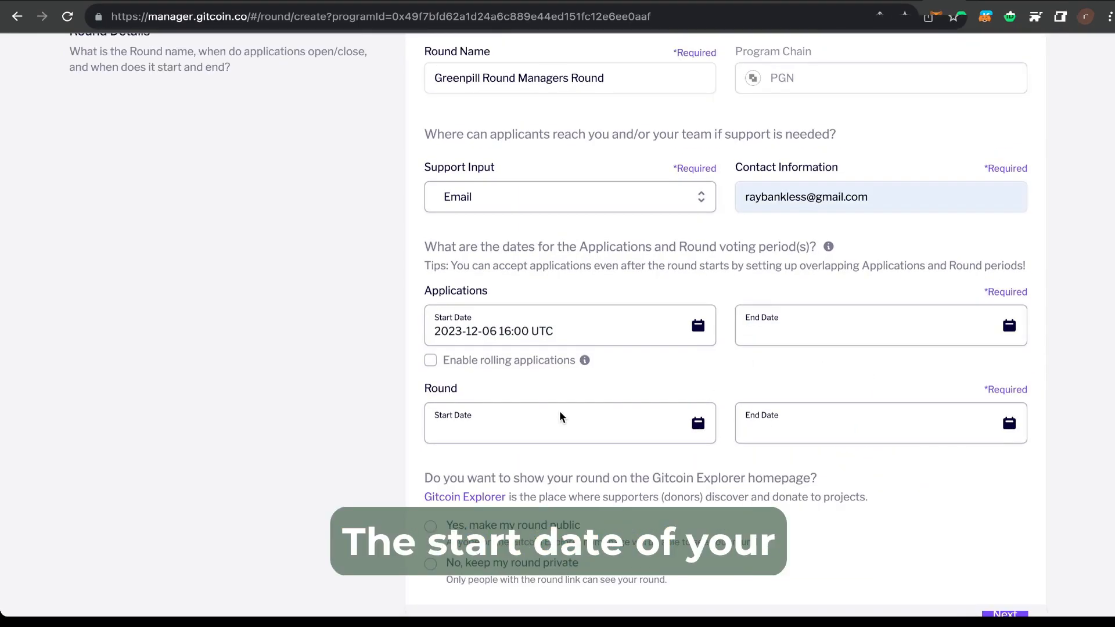
# Set the round to run December 12 to 27 and enable rolling applications.
pyautogui.click(561, 416)
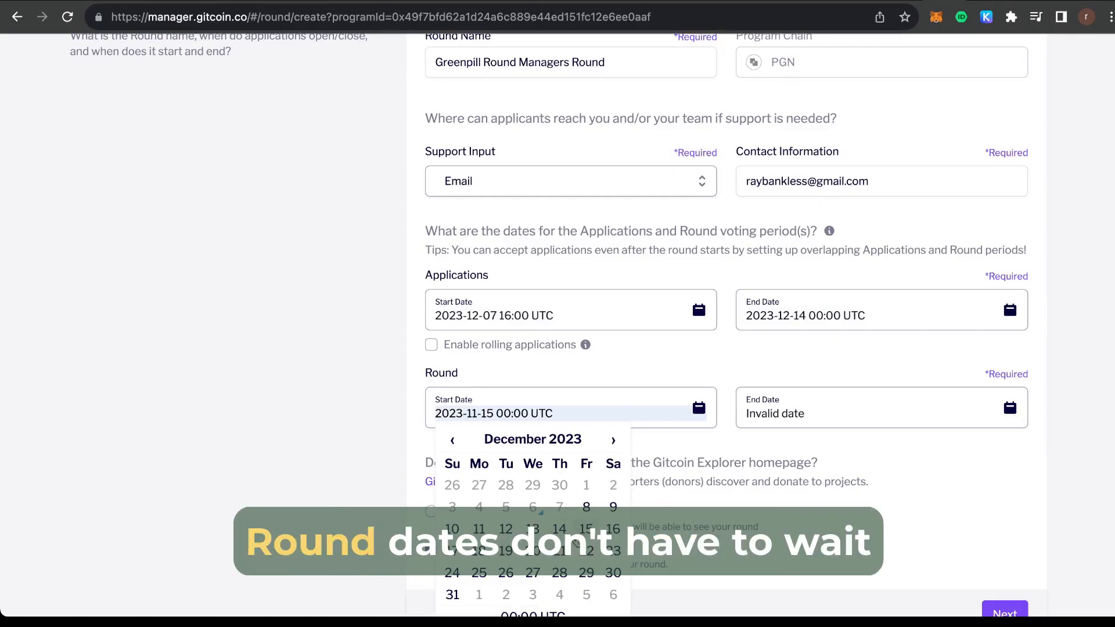
pyautogui.click(588, 527)
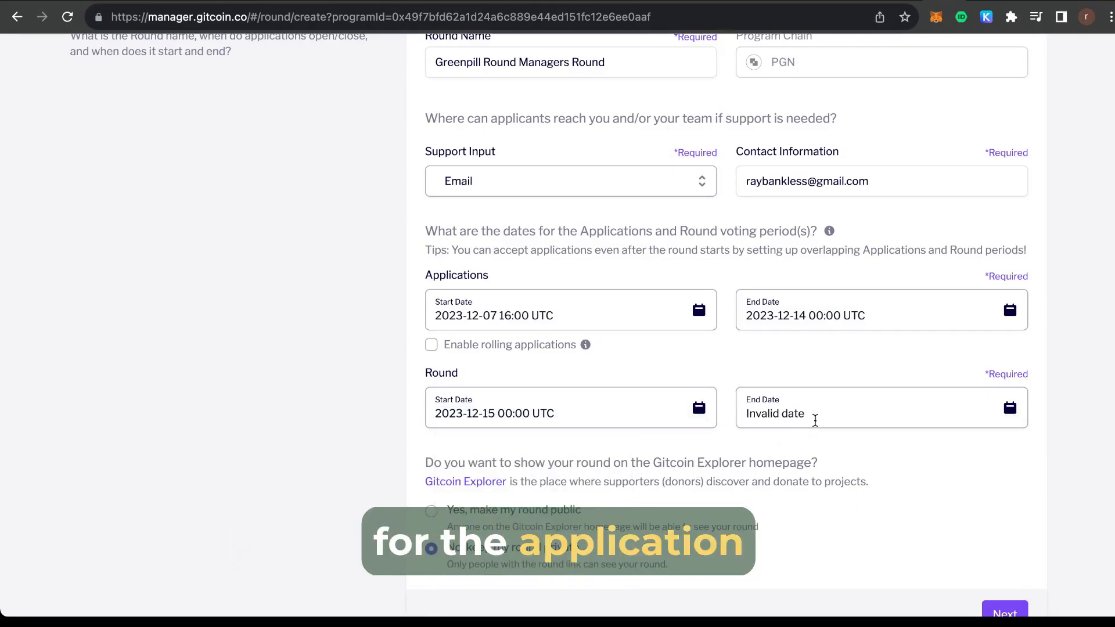
pyautogui.click(560, 413)
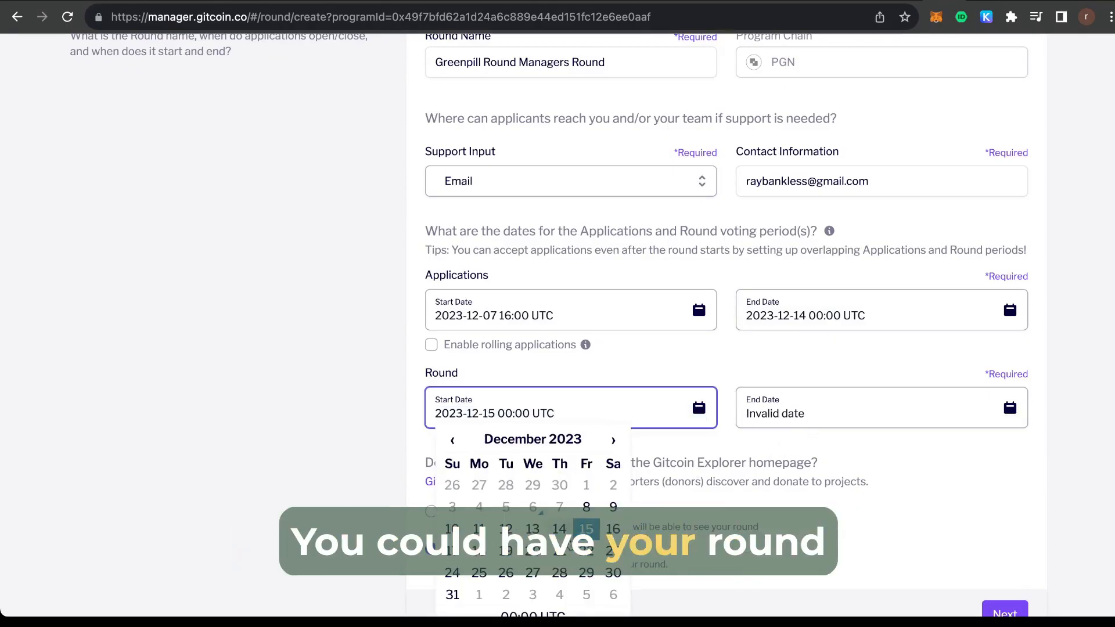
pyautogui.click(506, 529)
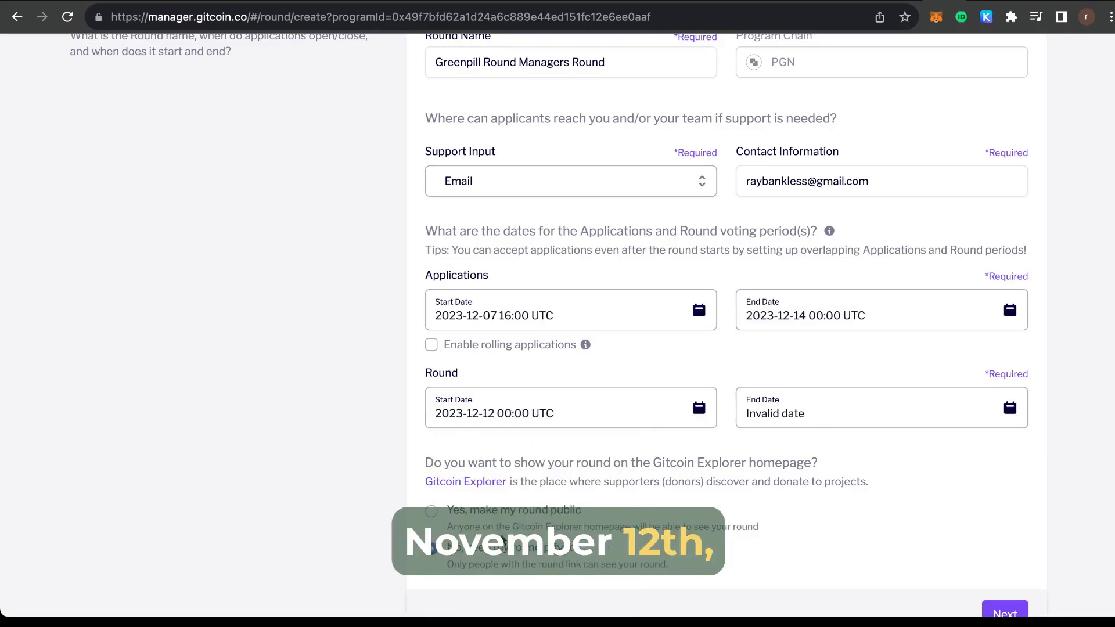
pyautogui.click(811, 416)
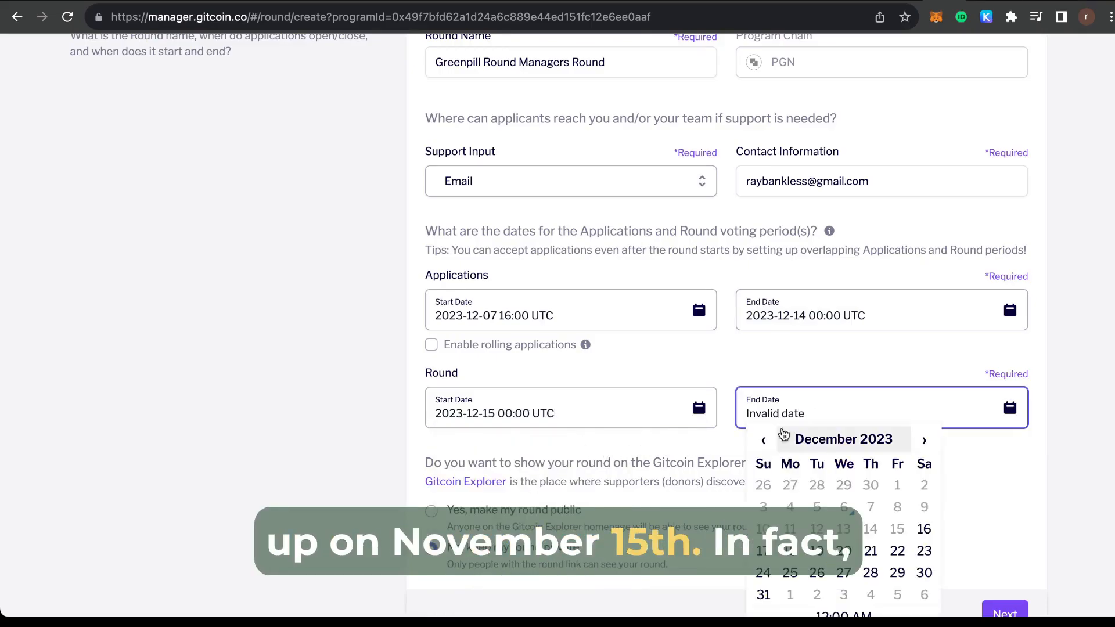
pyautogui.click(849, 575)
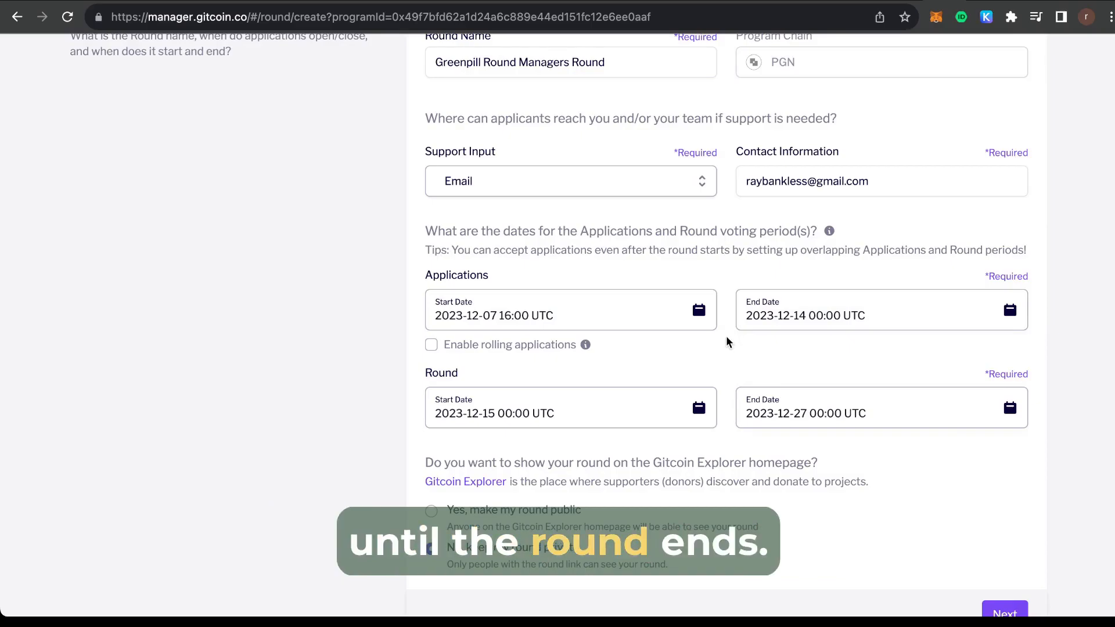
pyautogui.click(431, 343)
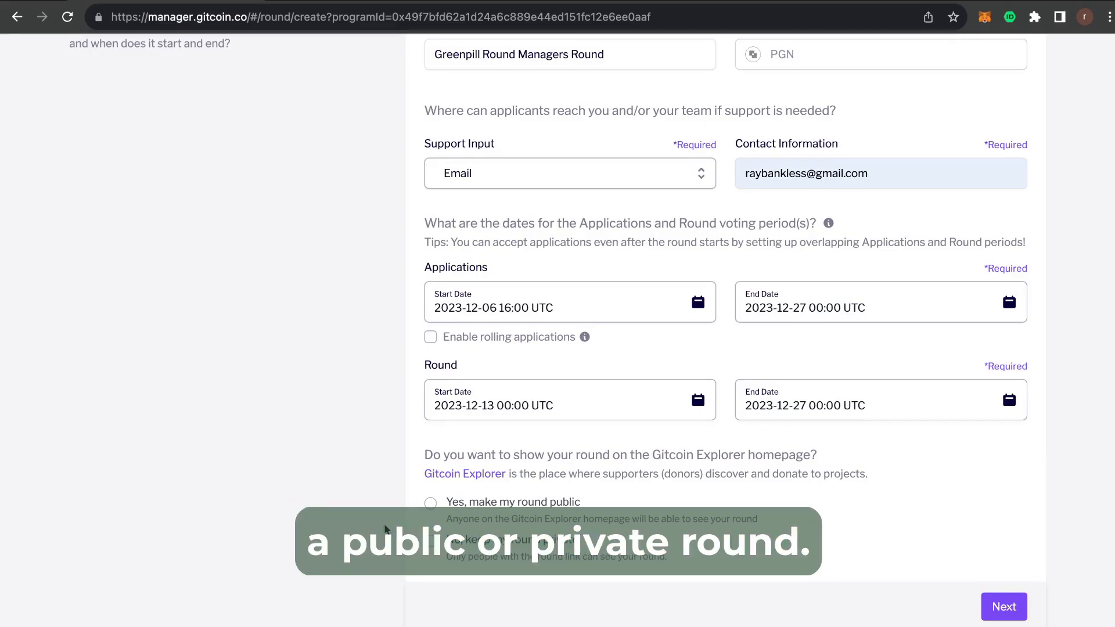
# Make the round public on Gitcoin Explorer and continue to the funding settings.
pyautogui.click(430, 504)
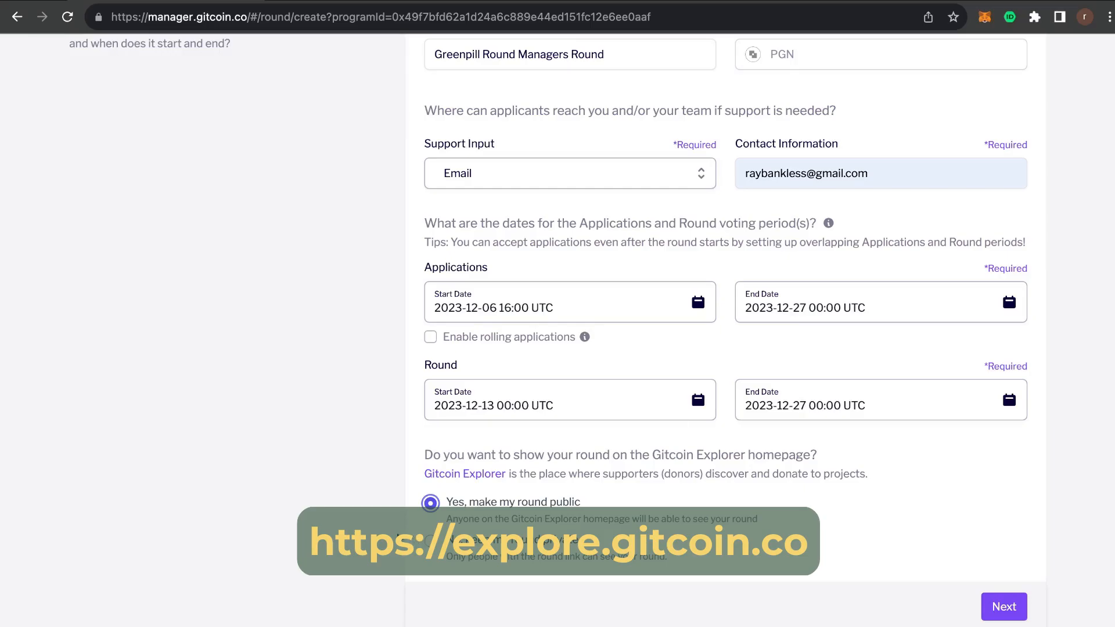
pyautogui.scroll(3, 406, 517)
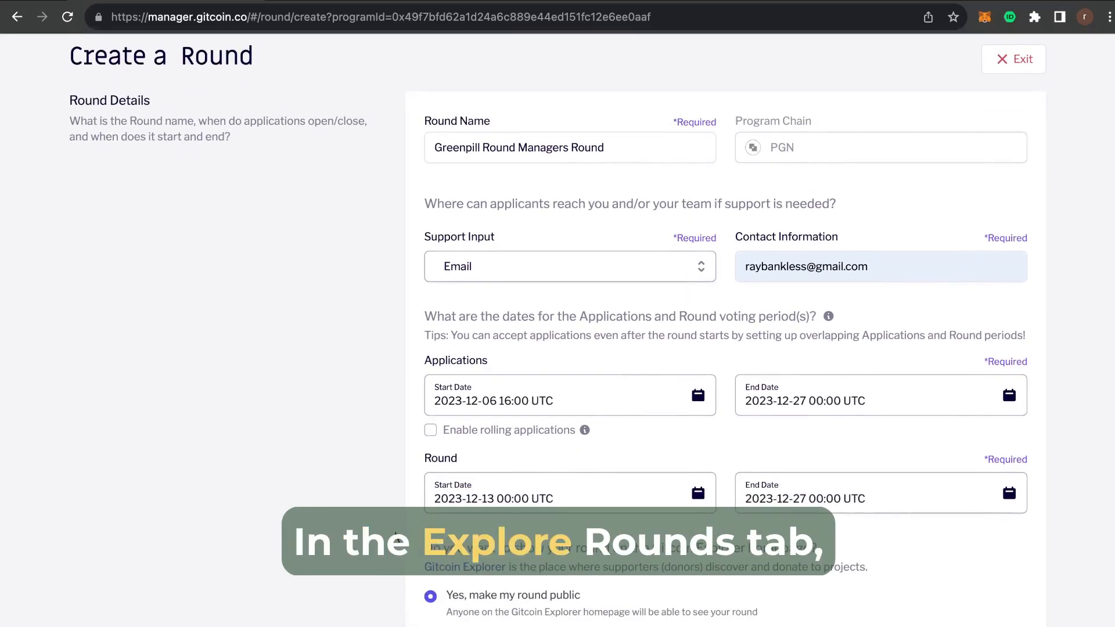
pyautogui.scroll(-1, 396, 535)
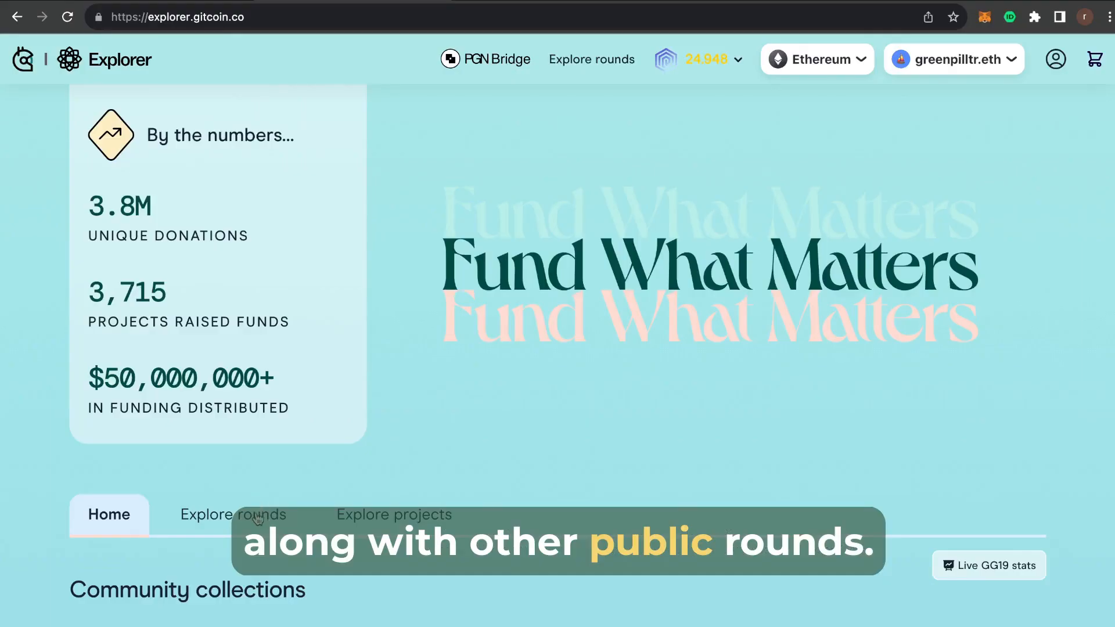
pyautogui.click(259, 517)
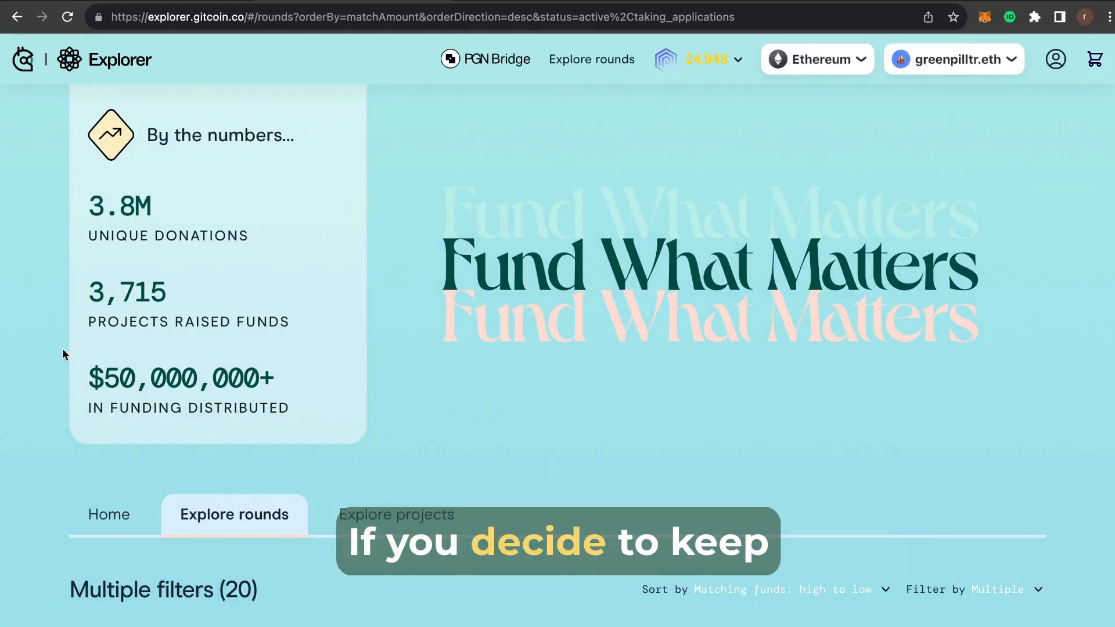
pyautogui.scroll(-1, 34, 364)
pyautogui.scroll(-5, 35, 366)
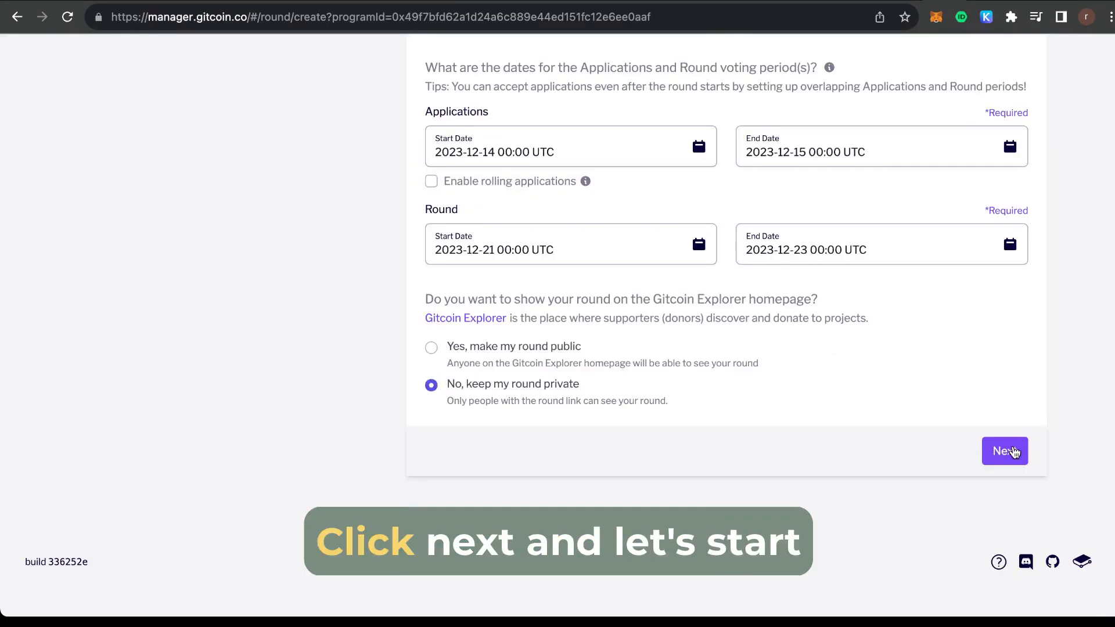
pyautogui.click(1013, 453)
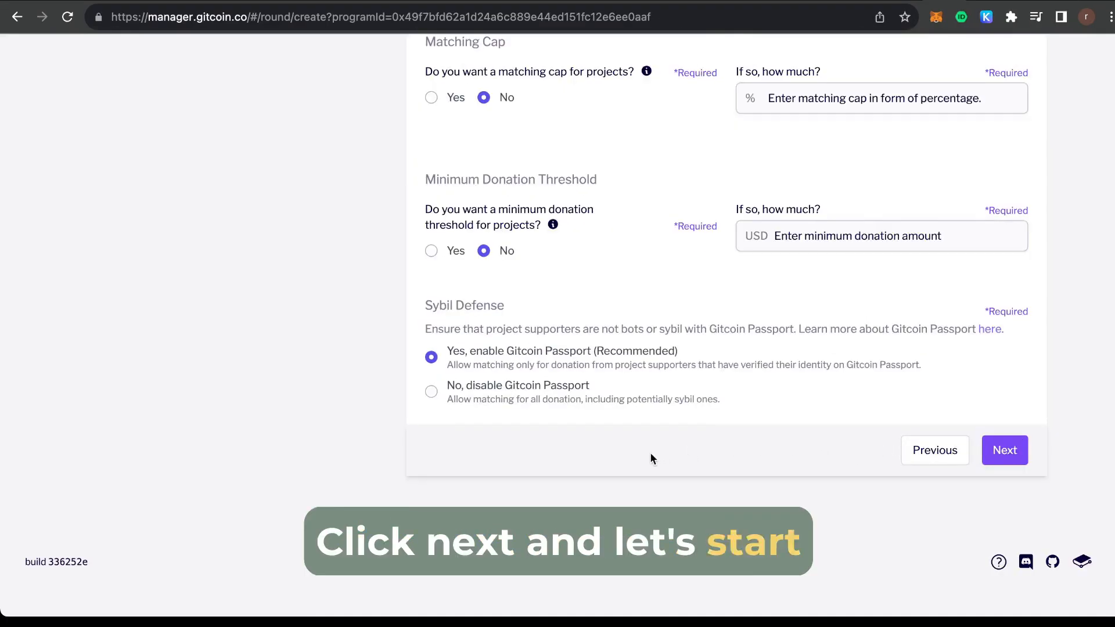
# Pay the round out in GTC with 500 GTC of matching funds.
pyautogui.scroll(5, 650, 453)
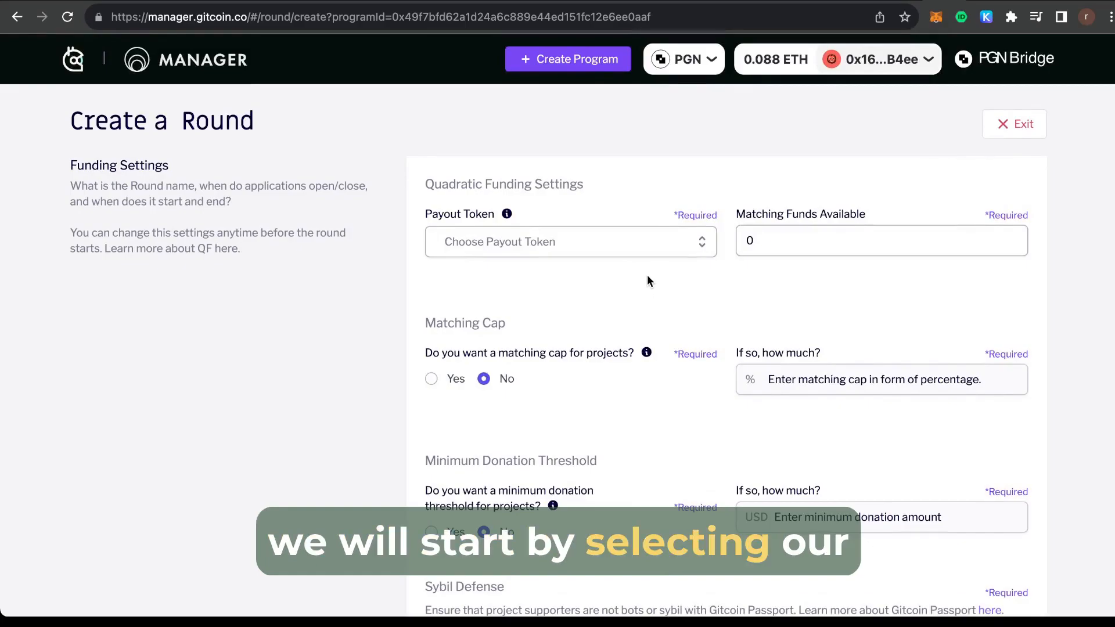
pyautogui.click(647, 246)
pyautogui.click(613, 304)
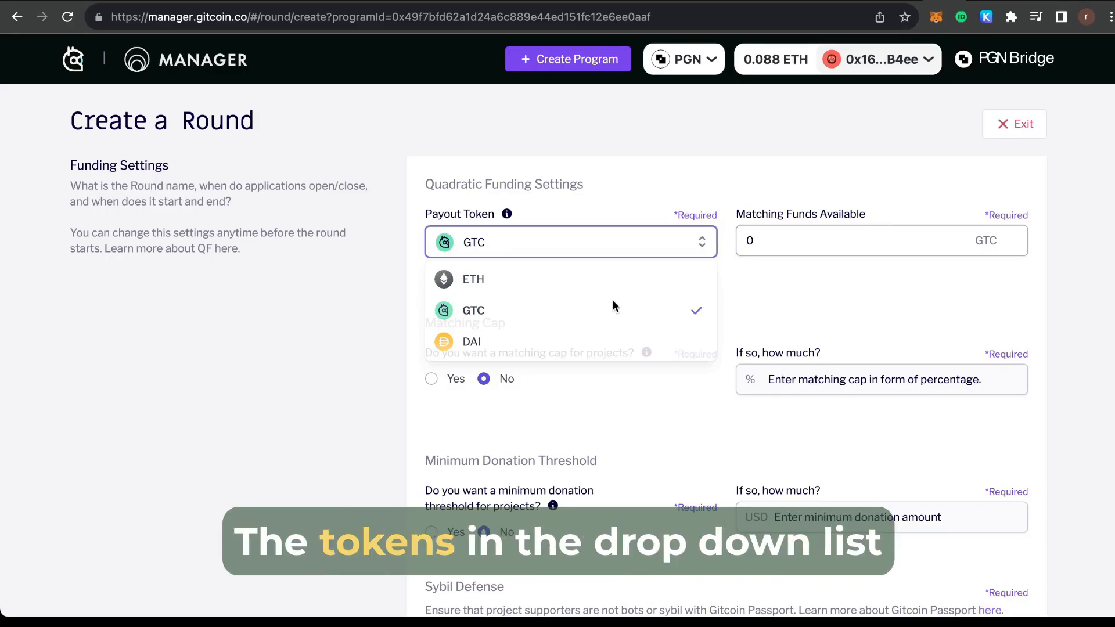
pyautogui.click(749, 240)
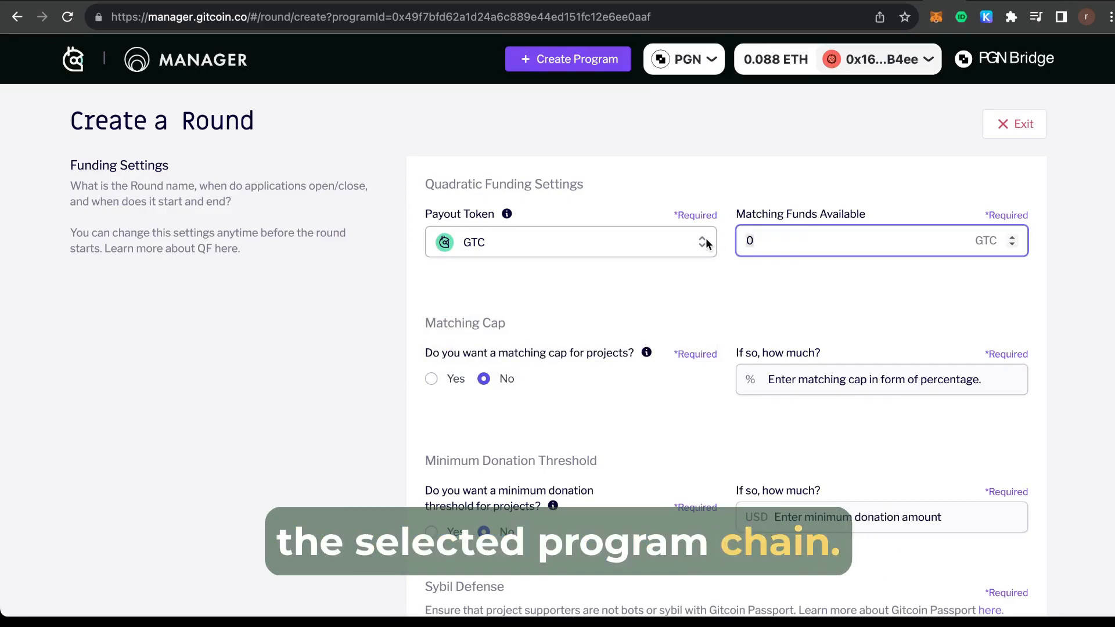
pyautogui.write('500')
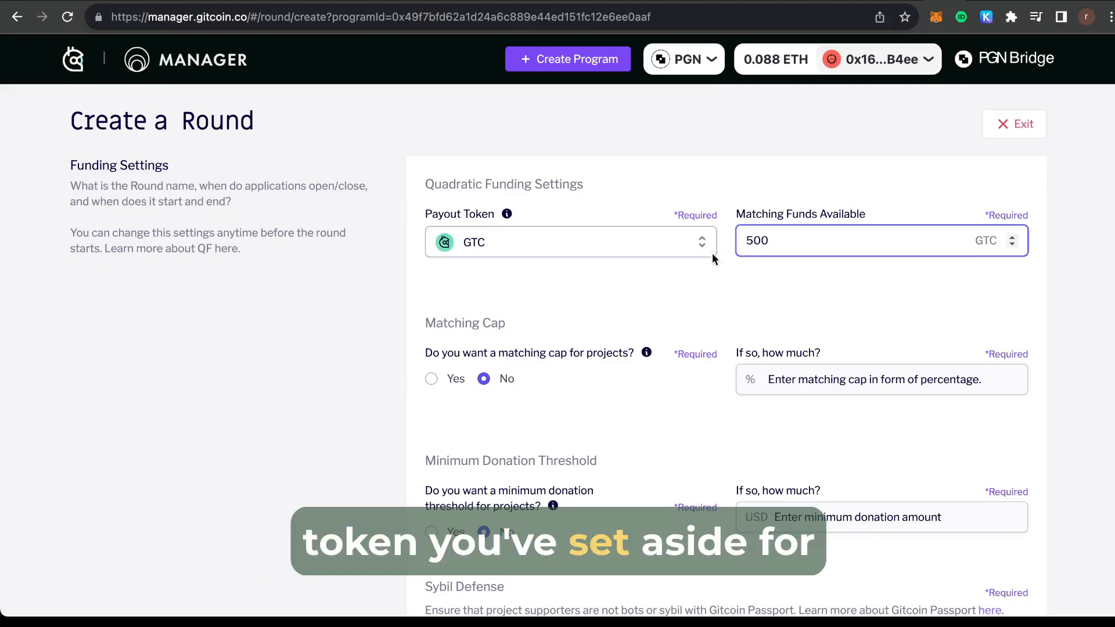
pyautogui.click(707, 308)
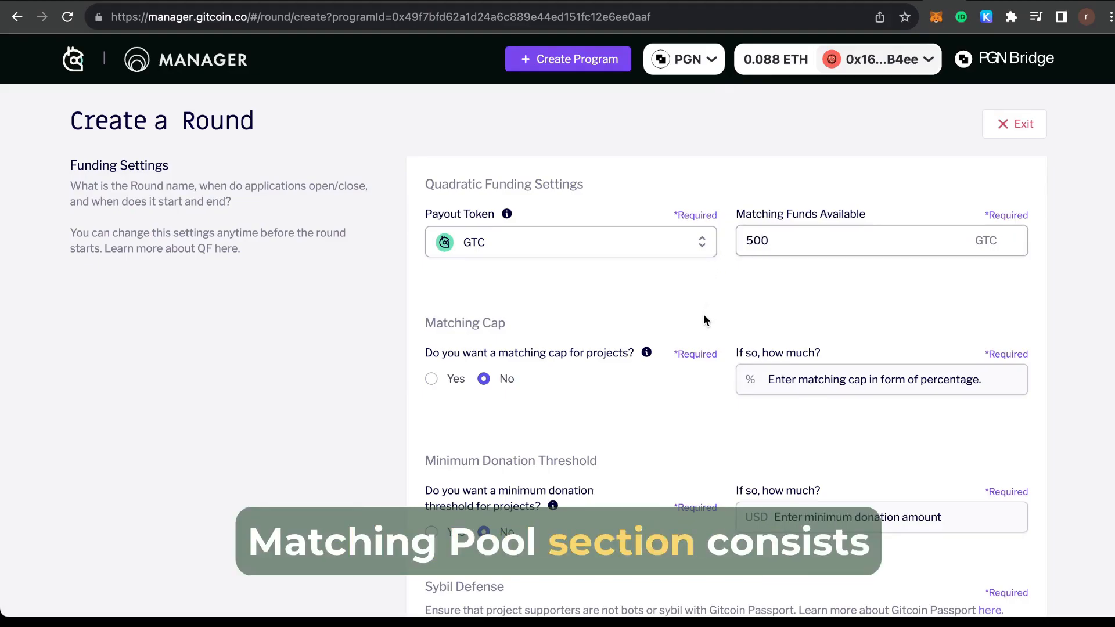
pyautogui.scroll(-1, 703, 318)
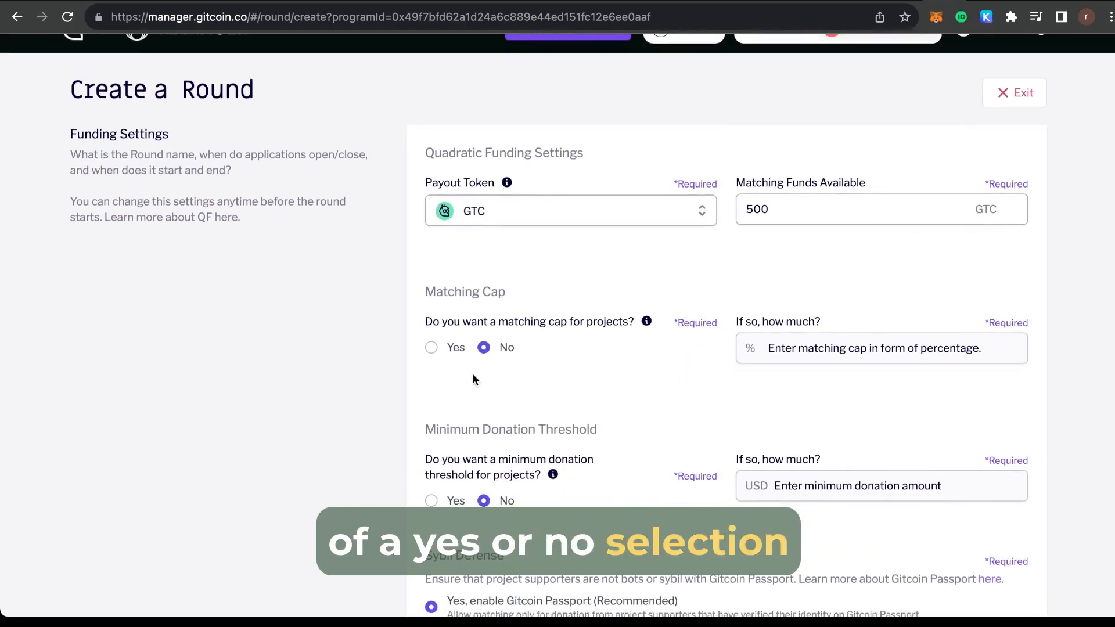
# Cap matching at 10% per project, at most 50 GTC each.
pyautogui.click(431, 347)
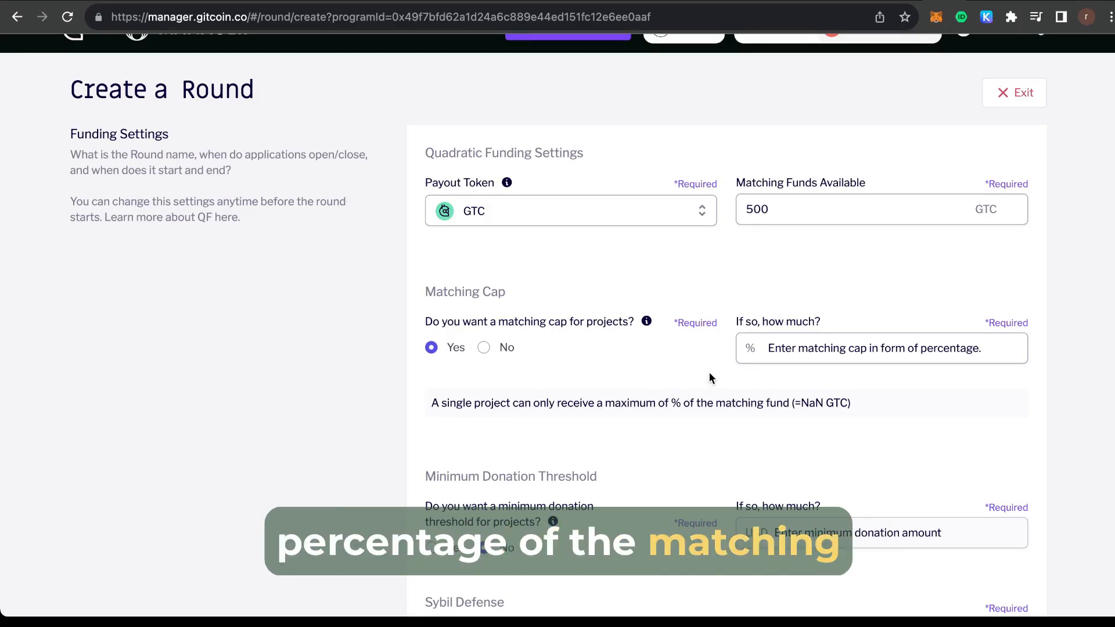
pyautogui.click(772, 352)
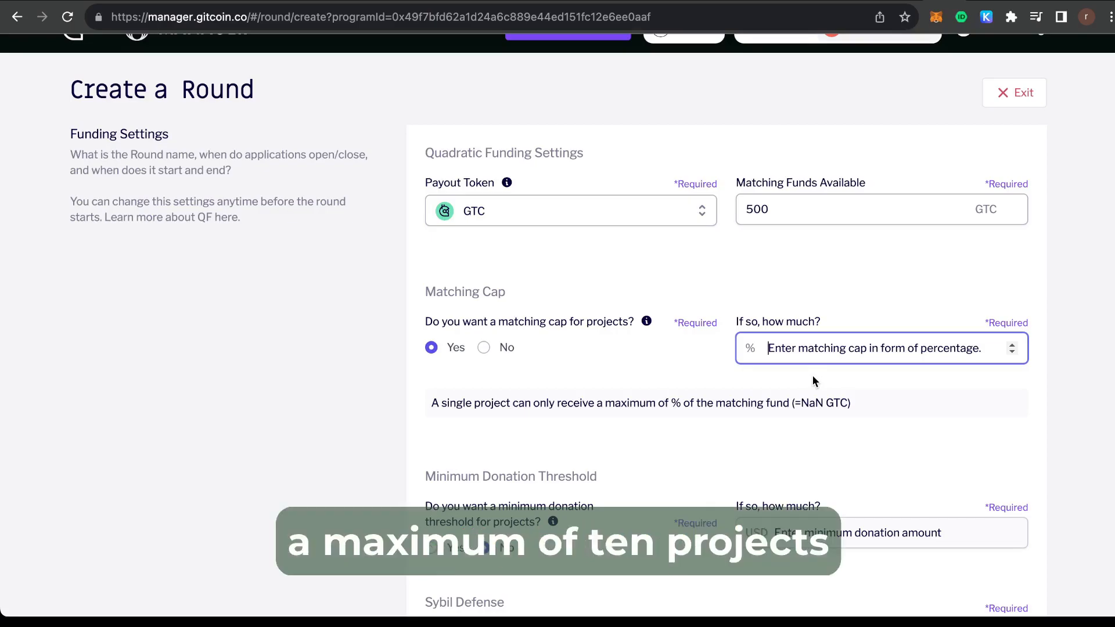
pyautogui.write('1')
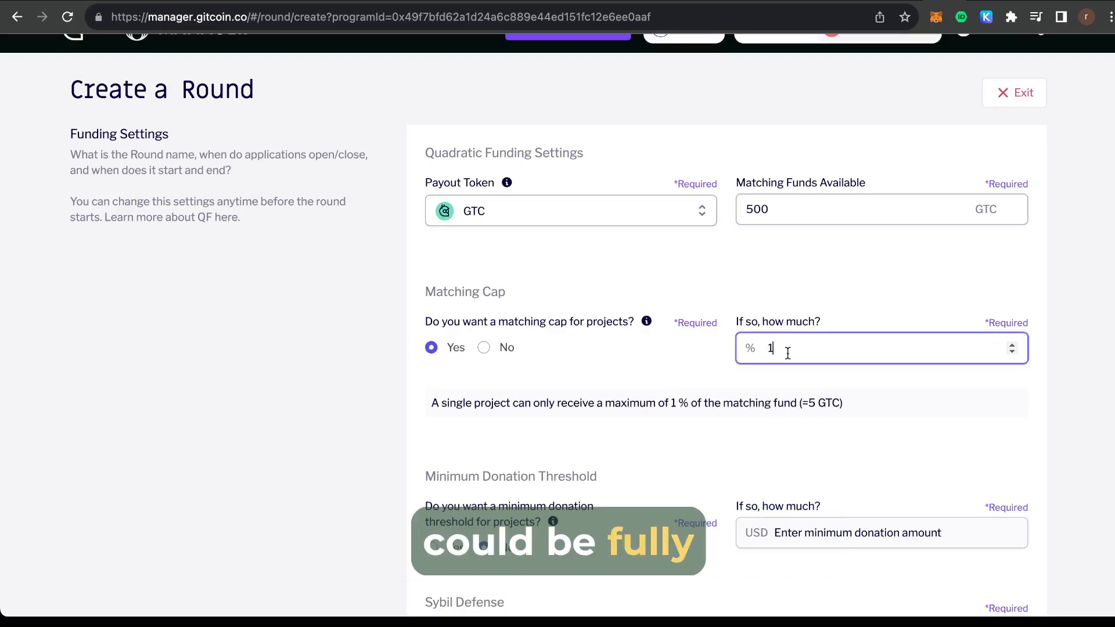
pyautogui.write('0')
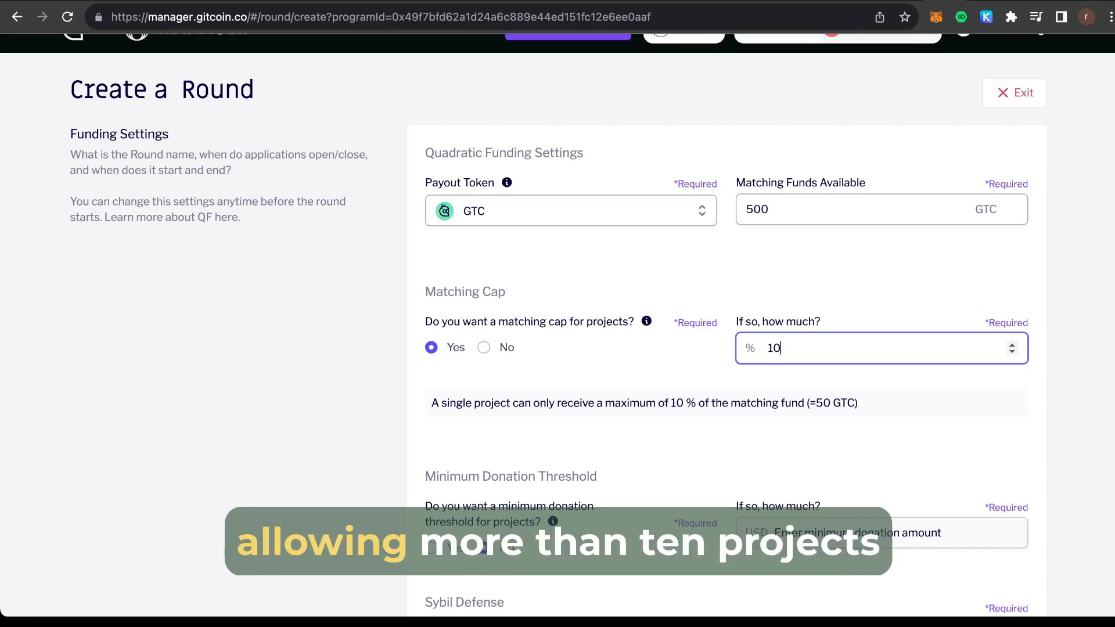
pyautogui.scroll(-1, 421, 387)
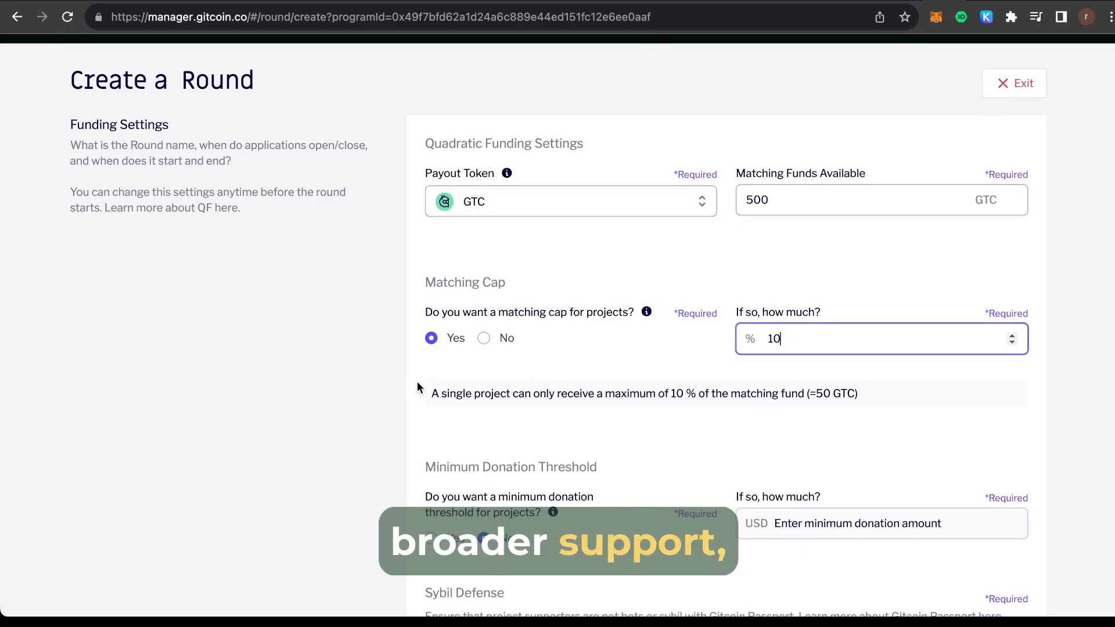
pyautogui.scroll(-3, 417, 383)
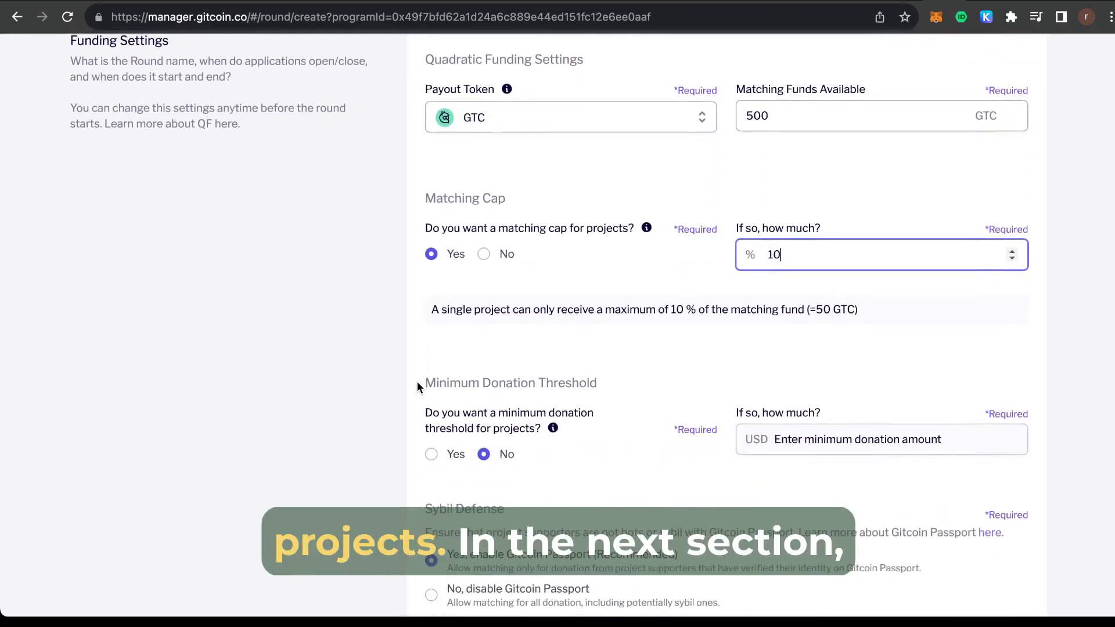
pyautogui.scroll(-2, 417, 385)
# Require a $1 USD minimum donation for matching and choose to disable Gitcoin Passport.
pyautogui.click(431, 399)
pyautogui.click(790, 378)
pyautogui.write('1')
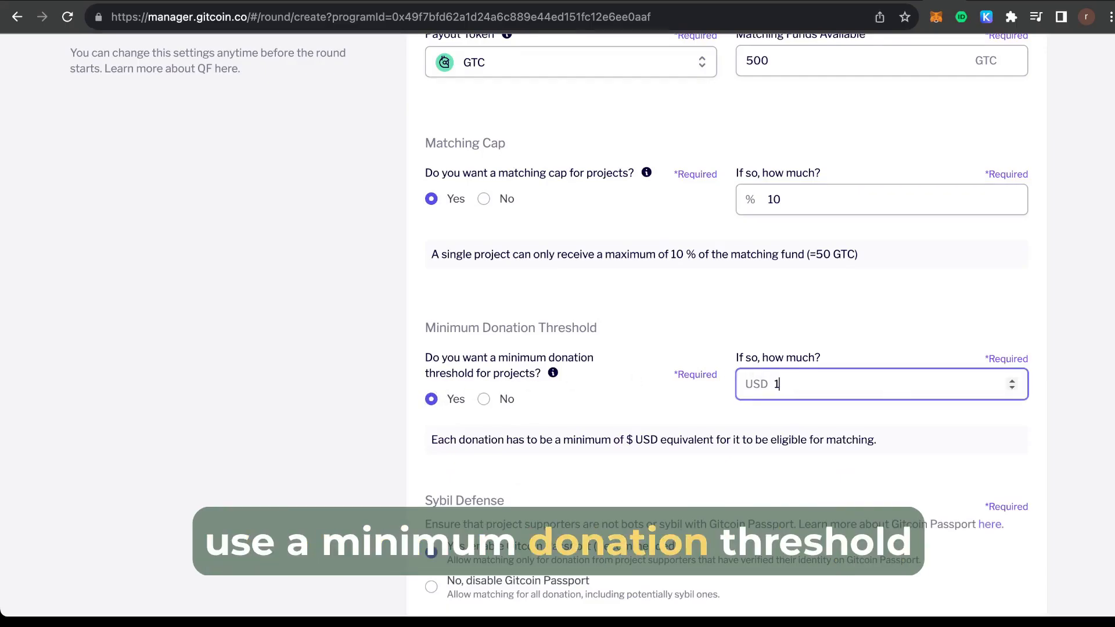
pyautogui.click(408, 314)
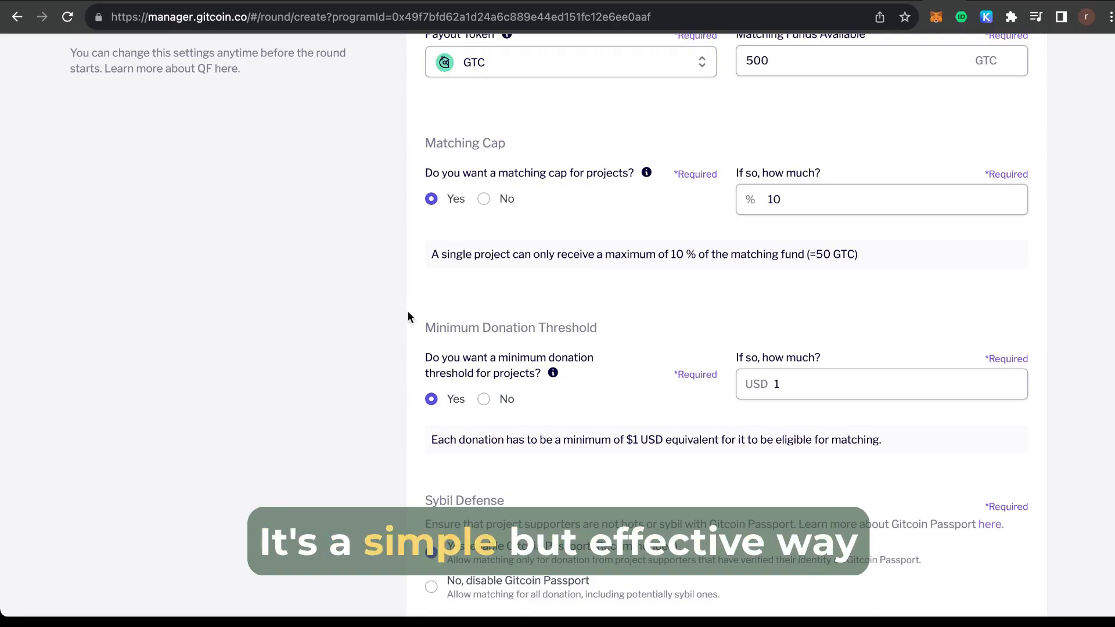
pyautogui.scroll(-1, 401, 344)
pyautogui.scroll(-3, 401, 348)
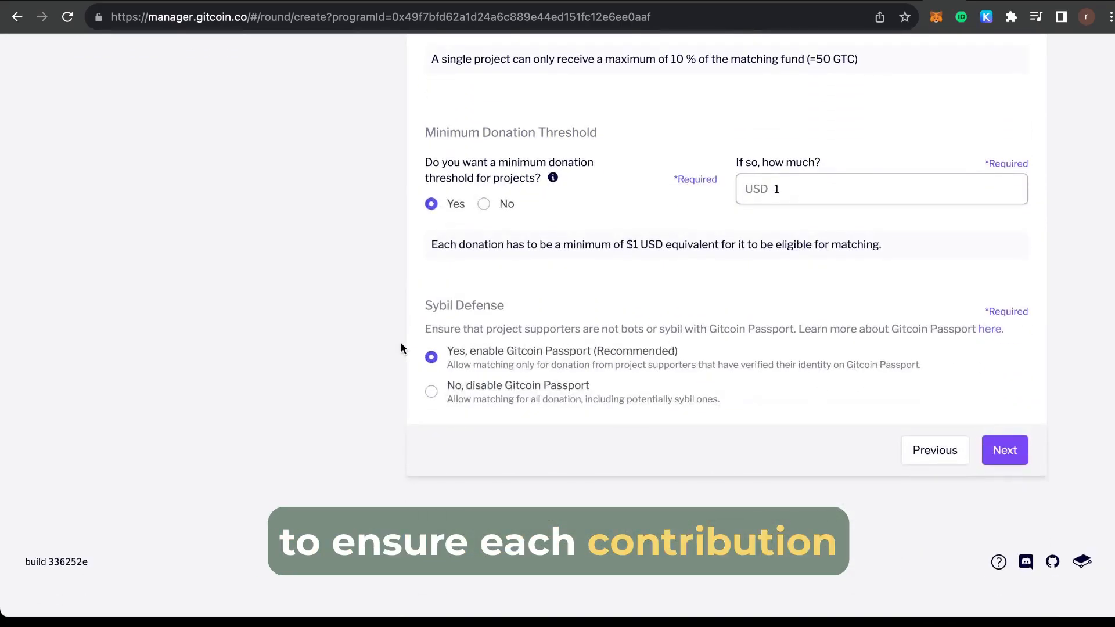
pyautogui.click(430, 391)
# Enable Gitcoin Passport sybil defense and enter the round description.
pyautogui.click(431, 357)
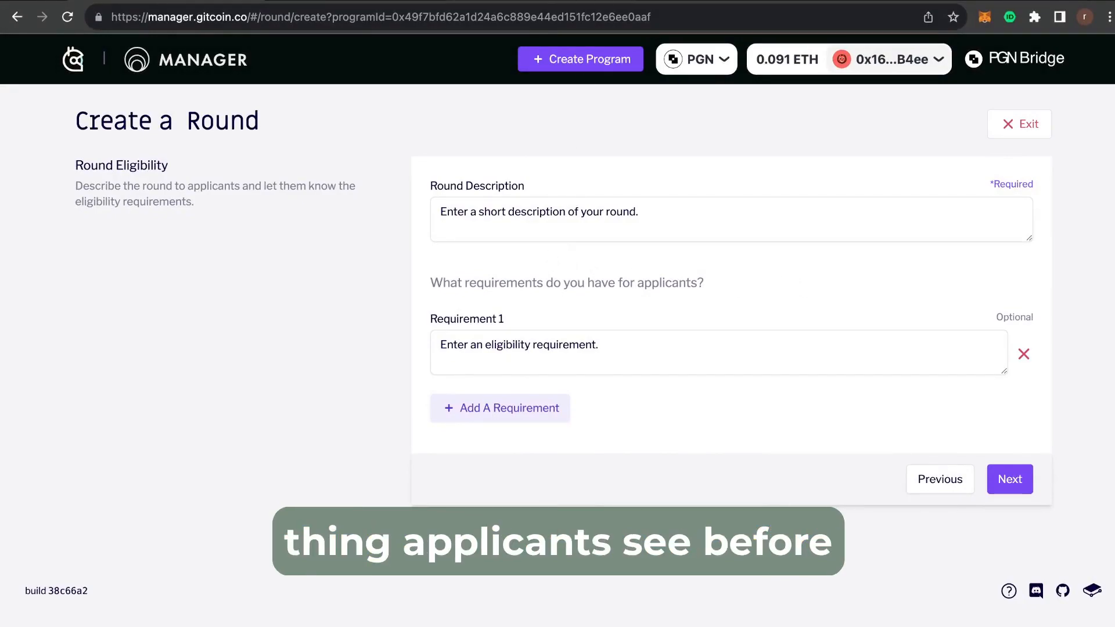
pyautogui.click(444, 219)
pyautogui.write('This round is designed to retroactively fund Round Managers who have joined the Pilot Cohort and wrote a module in the Writers Cohort.')
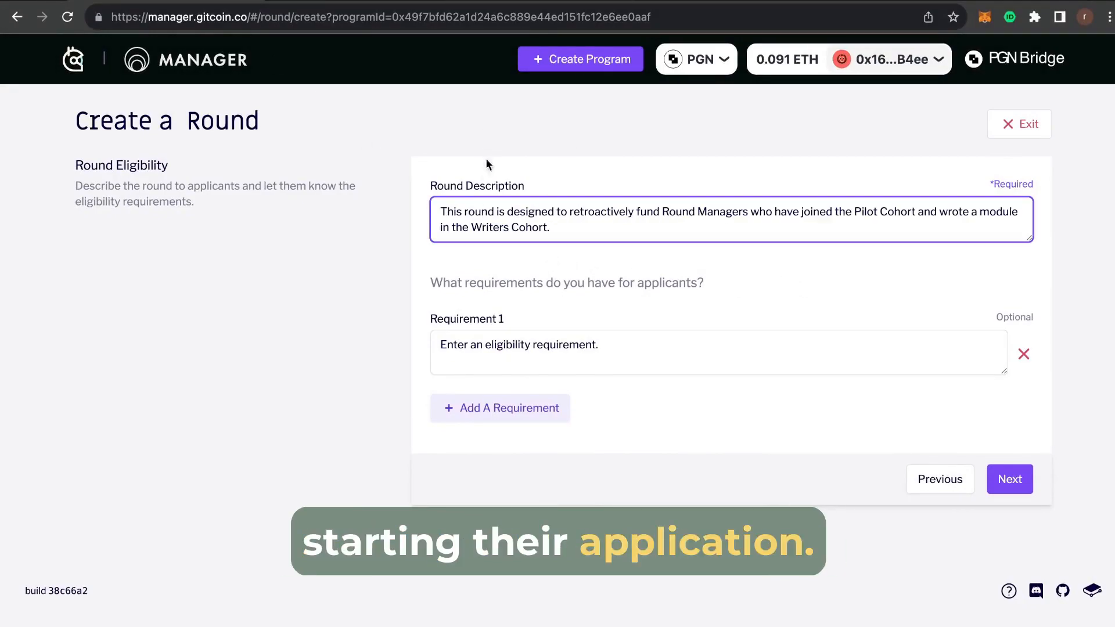
# Add four applicant requirements covering both cohorts and their Hypercerts, then continue to Review Information.
pyautogui.click(507, 356)
pyautogui.write('Finish Greenpill Round Manager Training Pilot Cohort')
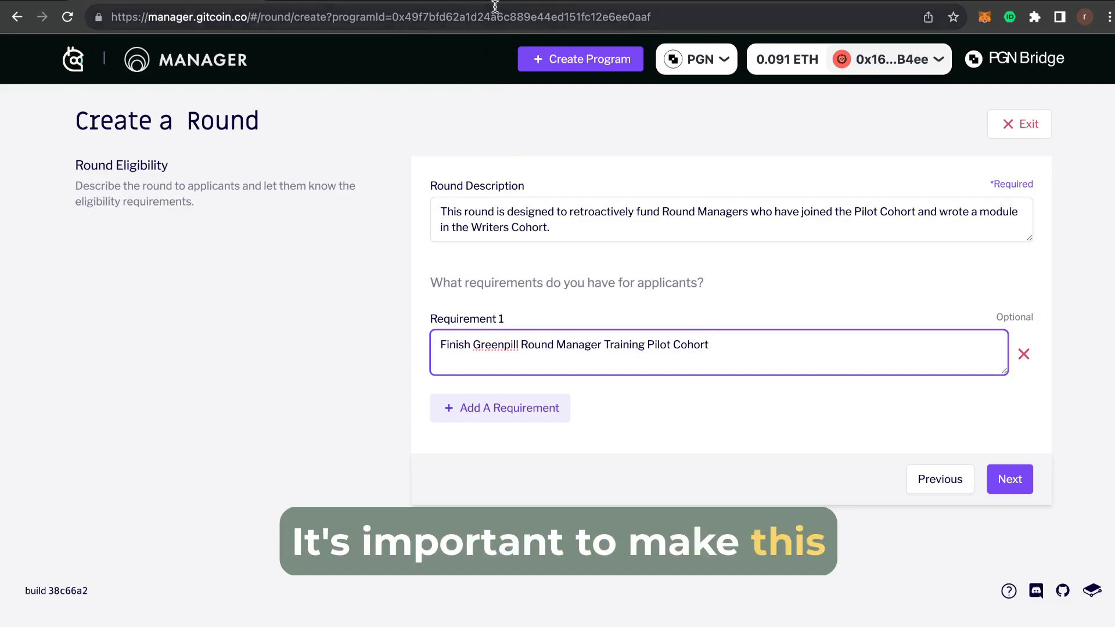
pyautogui.click(518, 406)
pyautogui.write('Write a module in the Round Manager Writers Cohort')
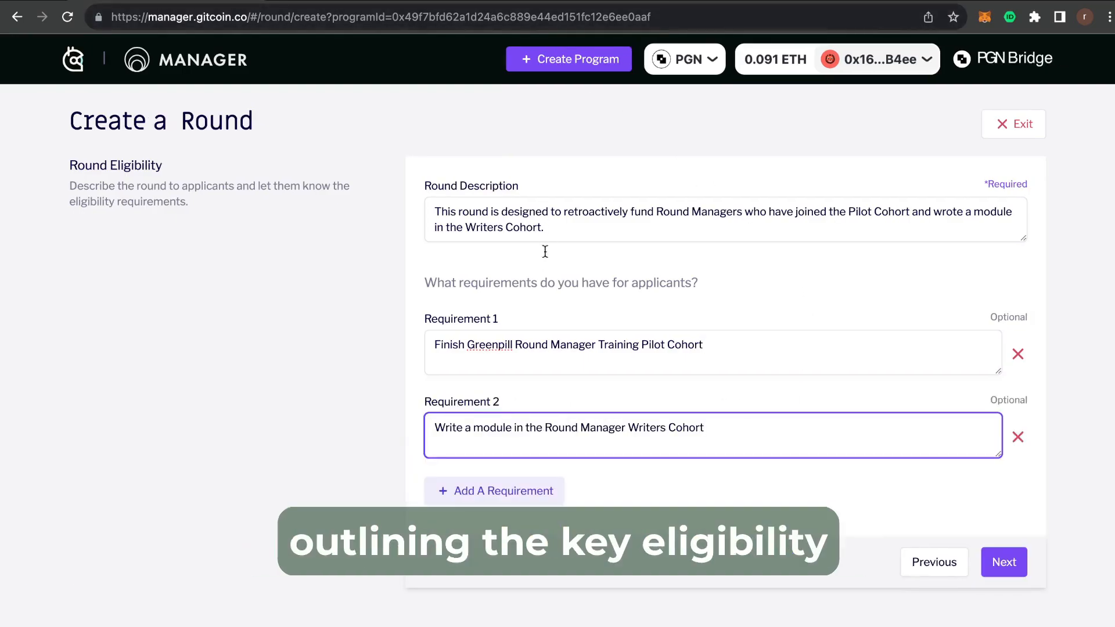
pyautogui.click(512, 490)
pyautogui.write('Claim The Greenpill Round Manager Training Pilot Cohort Hypercert')
pyautogui.scroll(-3, 389, 476)
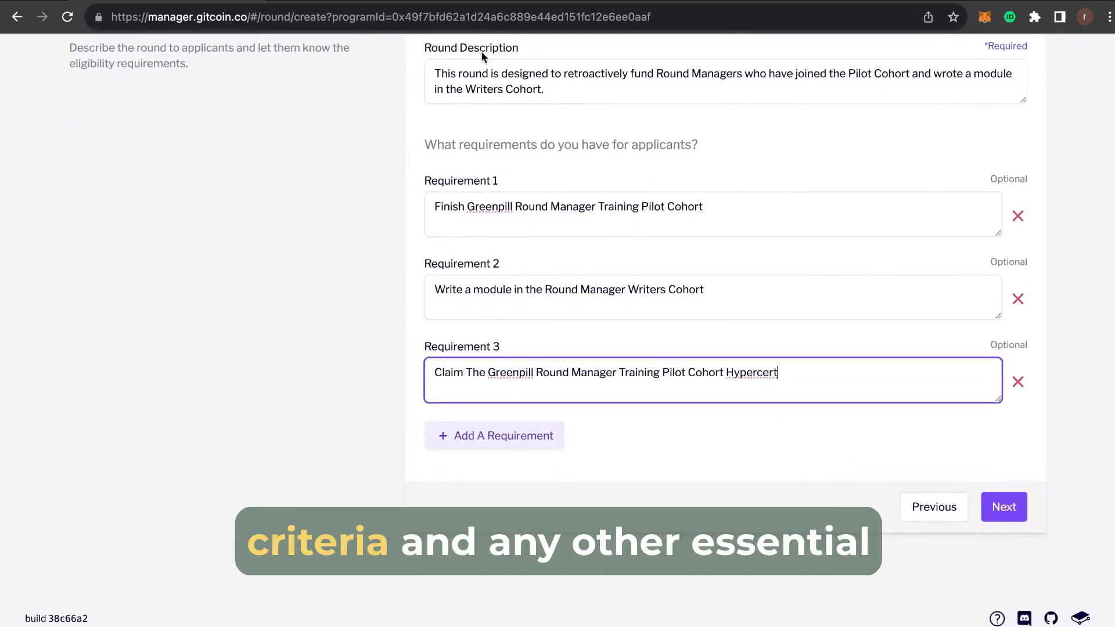
pyautogui.click(488, 436)
pyautogui.write('Claim The Greenpill Round Manager Writers Cohort Hypercert')
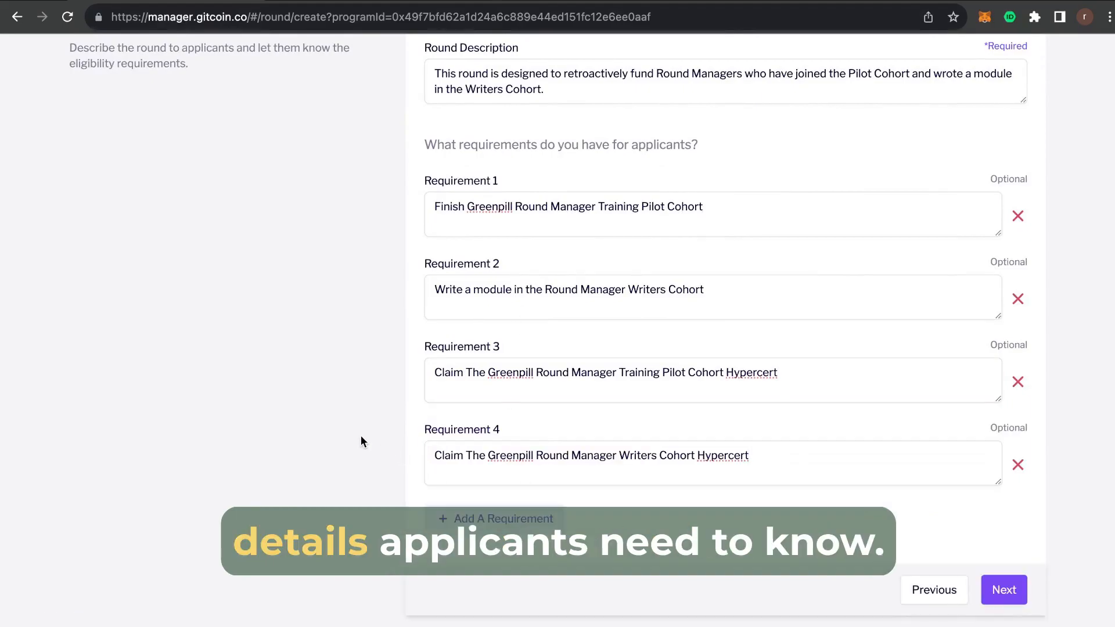
pyautogui.scroll(3, 361, 442)
pyautogui.scroll(-4, 360, 442)
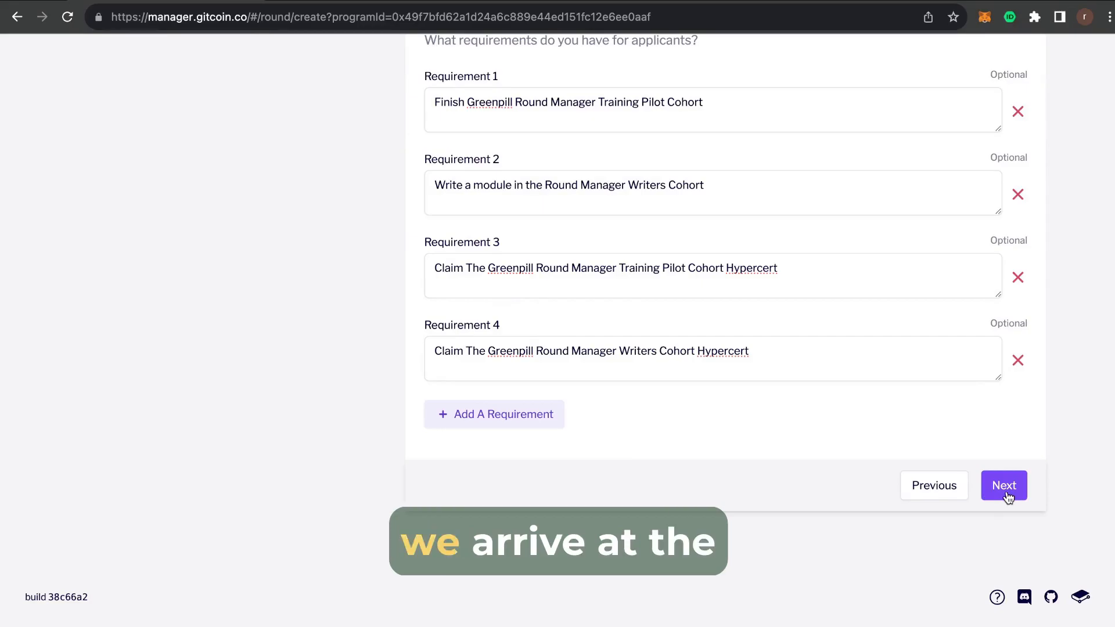
pyautogui.click(1005, 488)
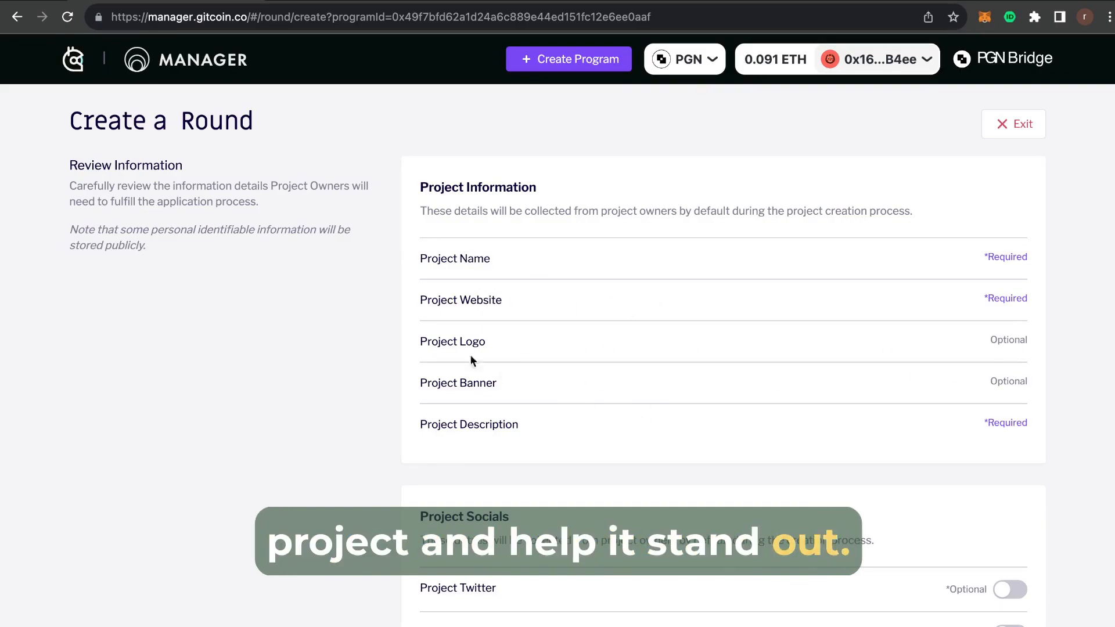
# Turn on the Project Twitter and Project Github toggles under Project Socials to require them.
pyautogui.scroll(-5, 392, 451)
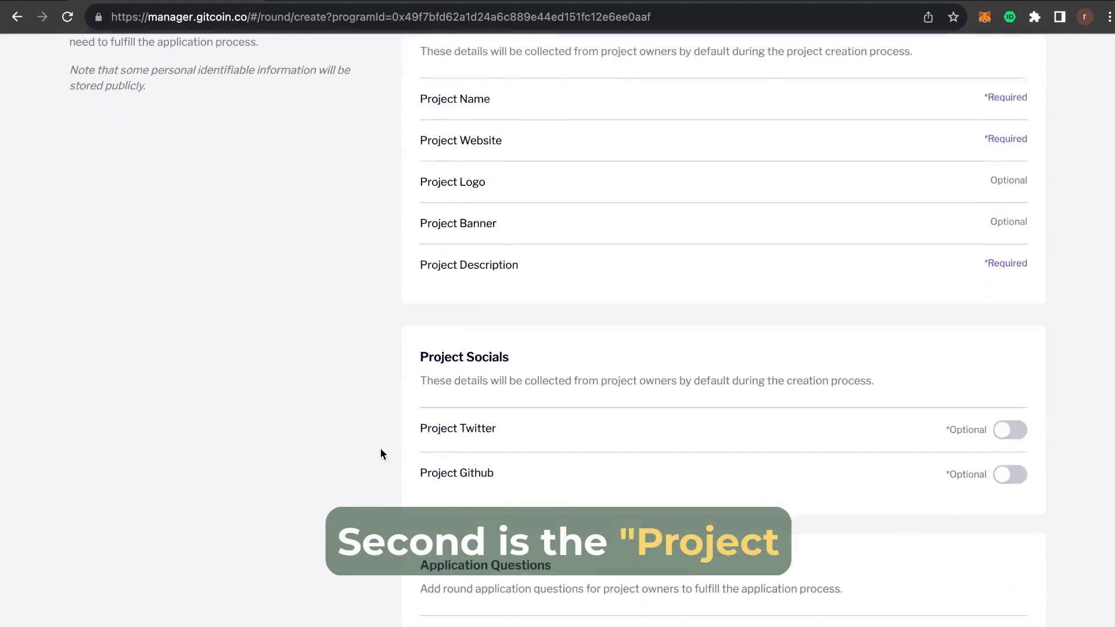
pyautogui.scroll(-1, 380, 431)
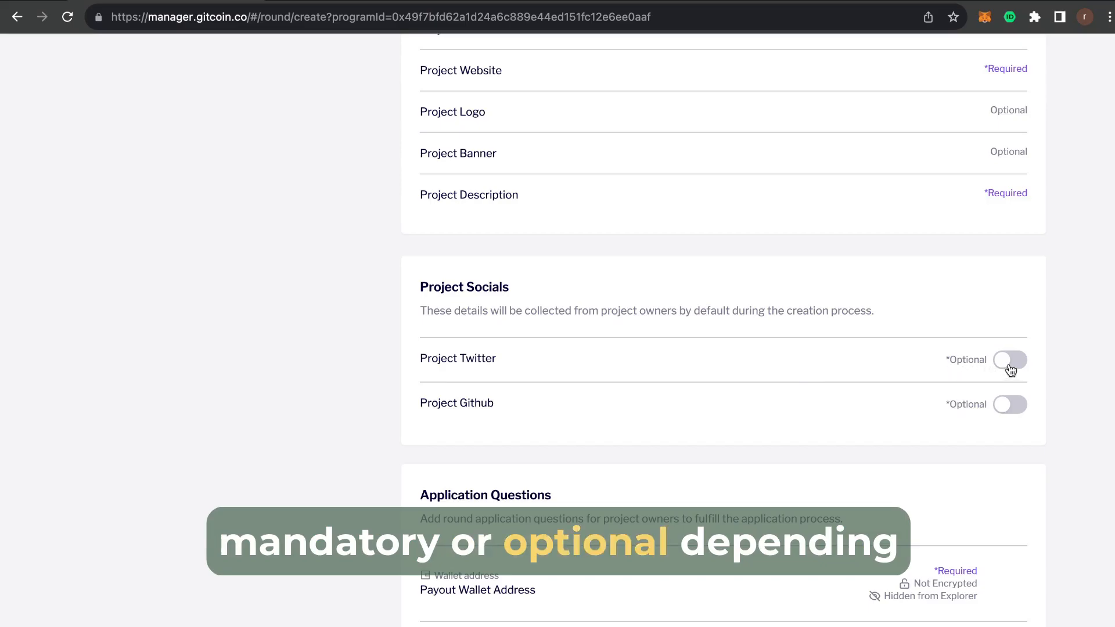
pyautogui.scroll(-2, 1011, 370)
pyautogui.click(1014, 283)
pyautogui.click(1015, 343)
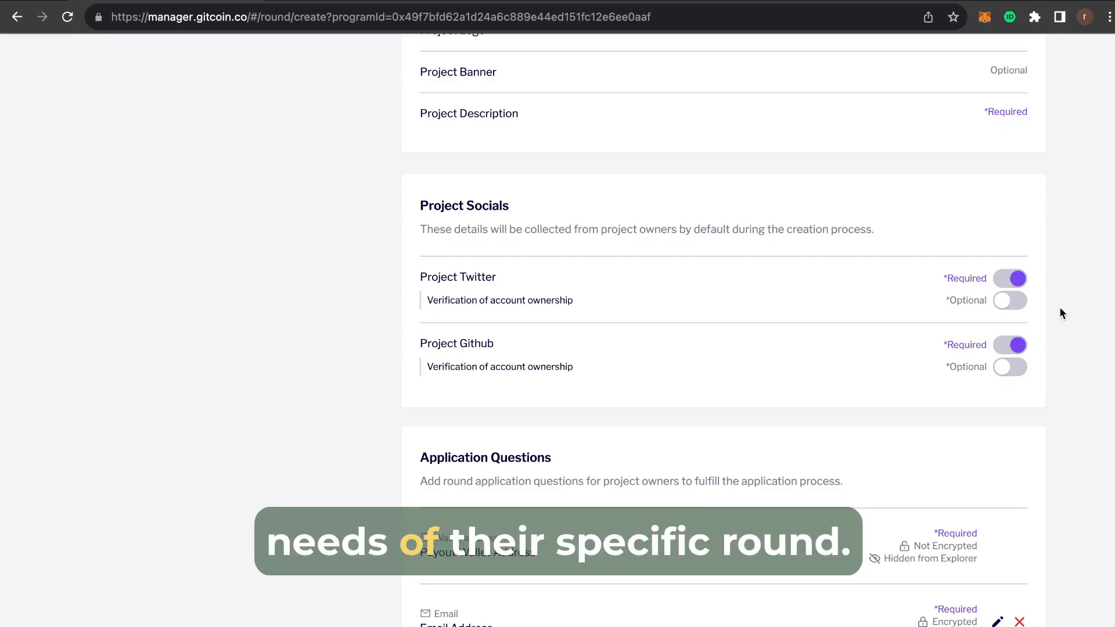
pyautogui.scroll(-6, 1065, 288)
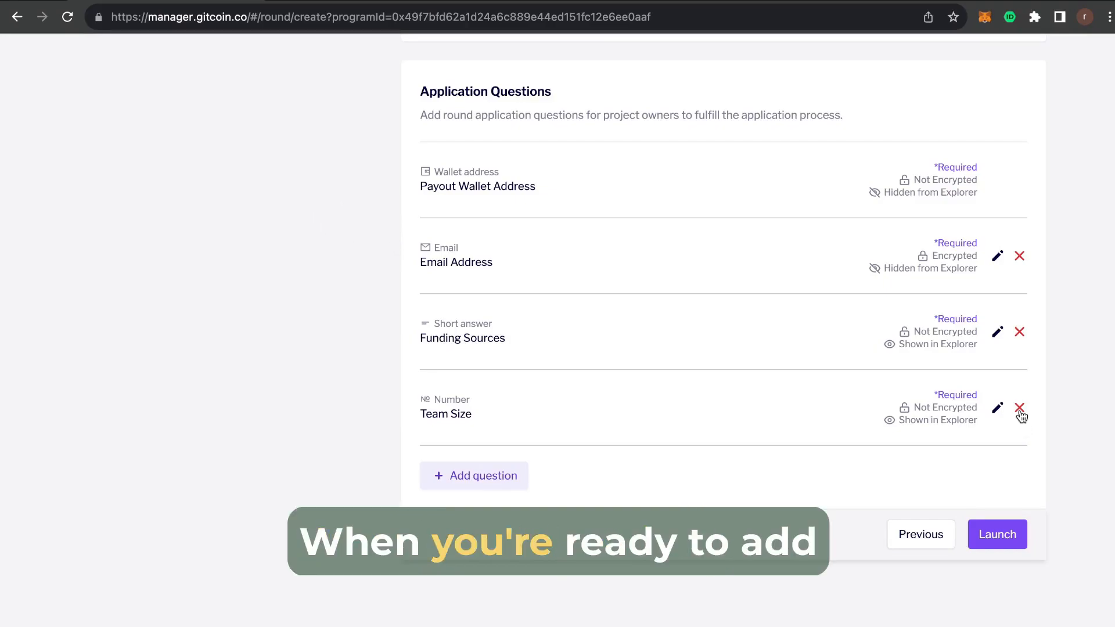
# Add the short-answer question 'How do you measure your impact?', set as required and shown in Explorer.
pyautogui.scroll(1, 994, 410)
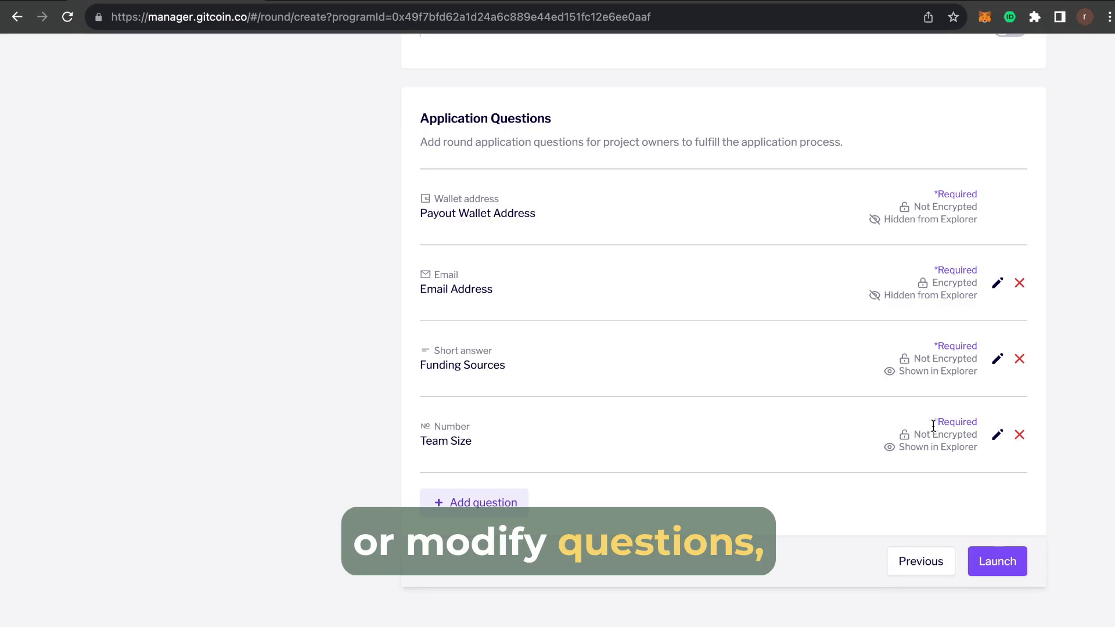
pyautogui.click(491, 500)
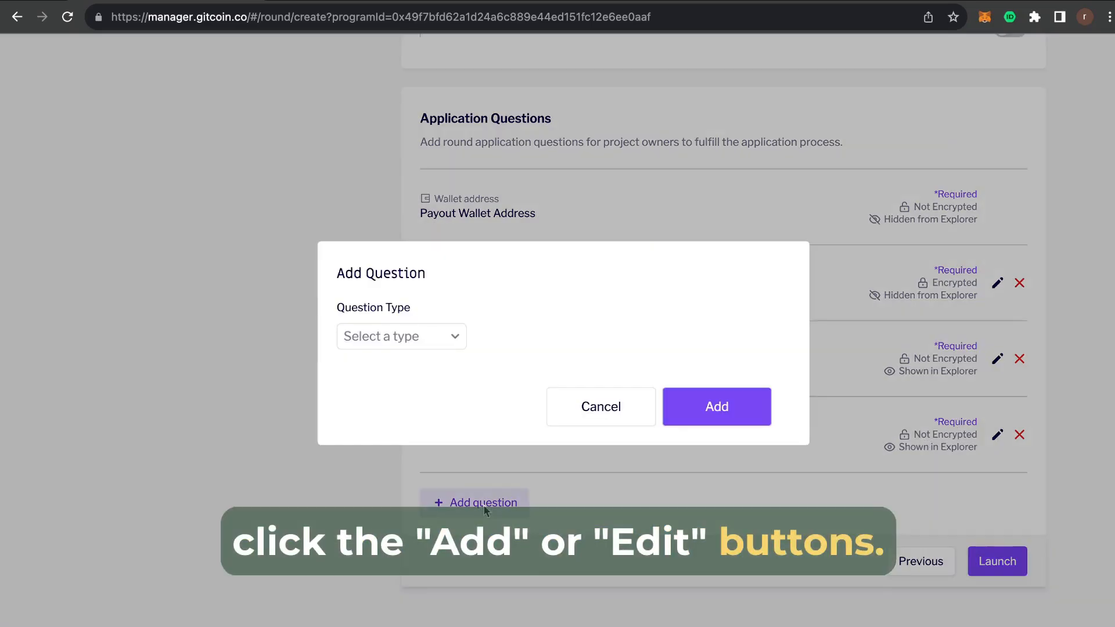
pyautogui.click(424, 346)
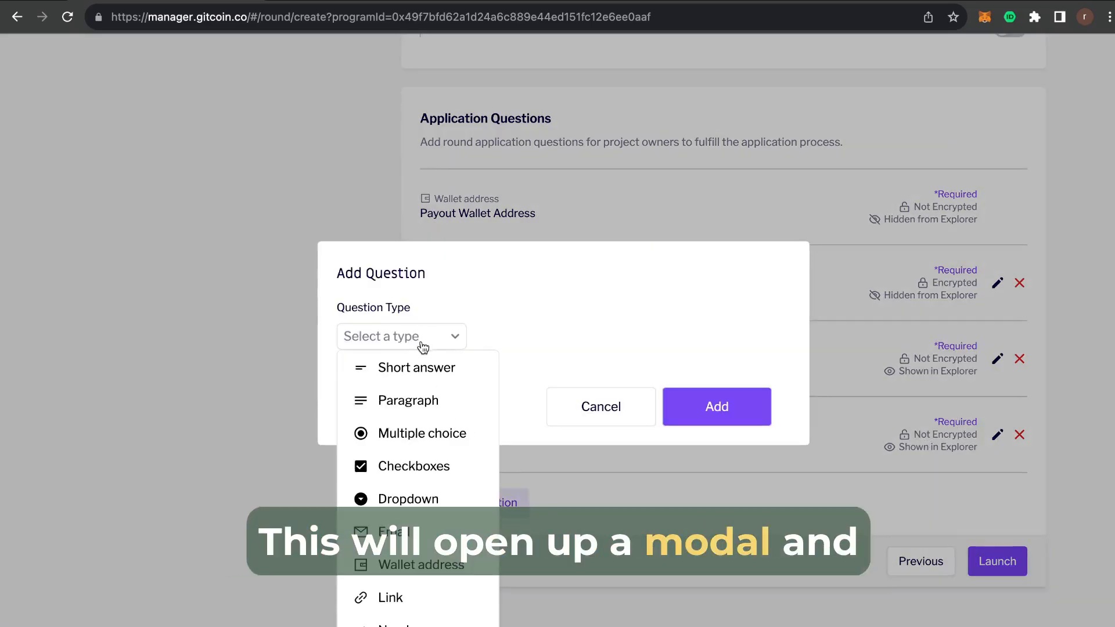
pyautogui.click(438, 370)
pyautogui.click(458, 375)
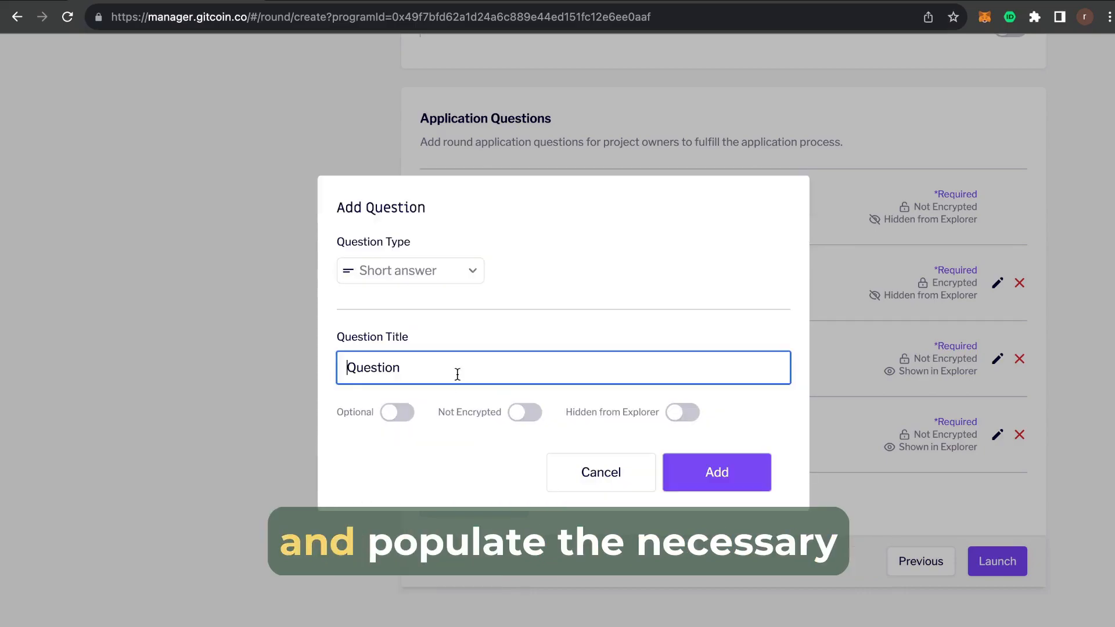
pyautogui.write('How do you measure your impact?')
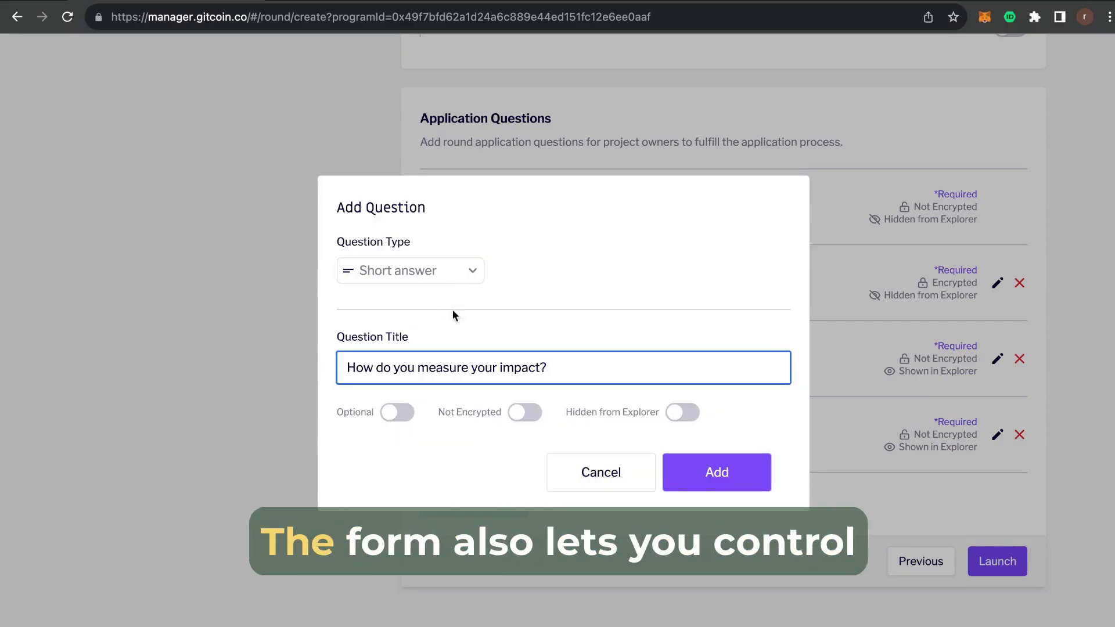
pyautogui.click(405, 415)
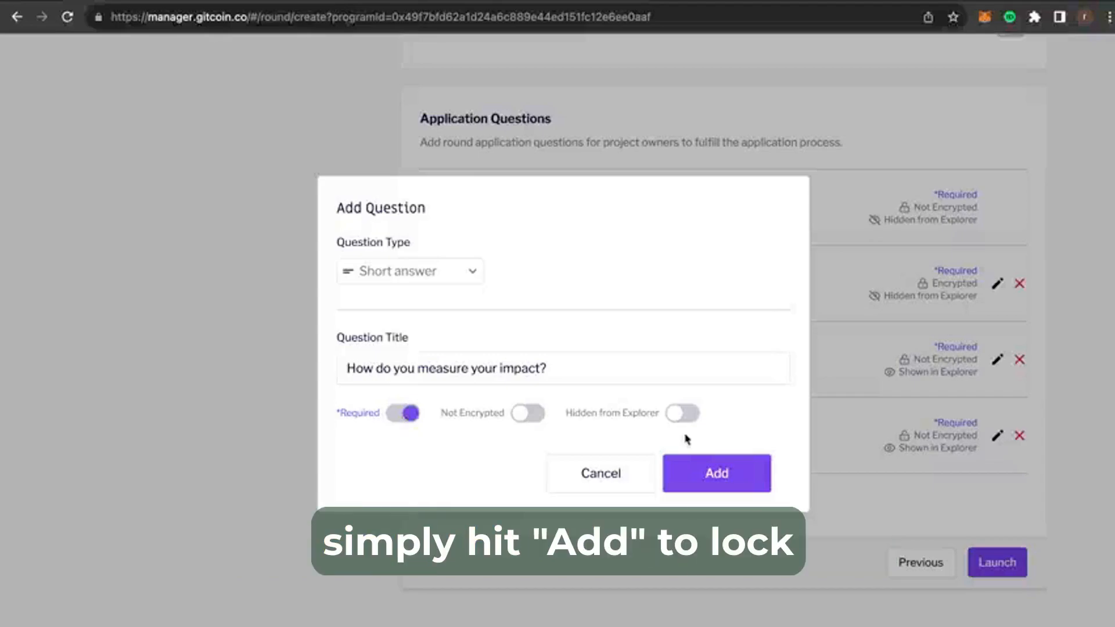
pyautogui.click(682, 413)
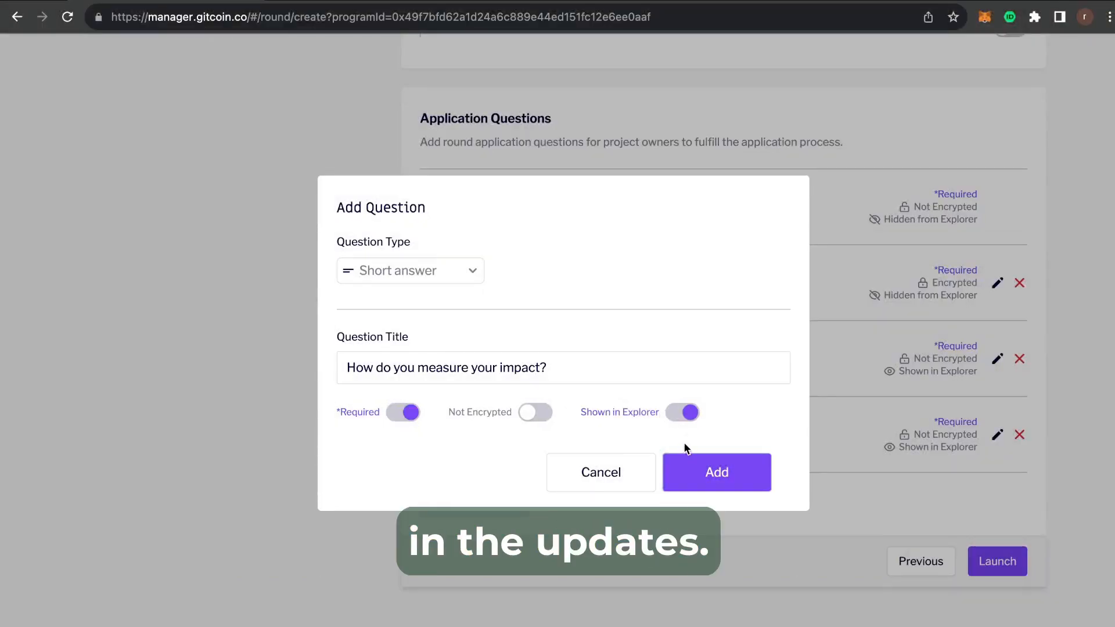
pyautogui.click(705, 473)
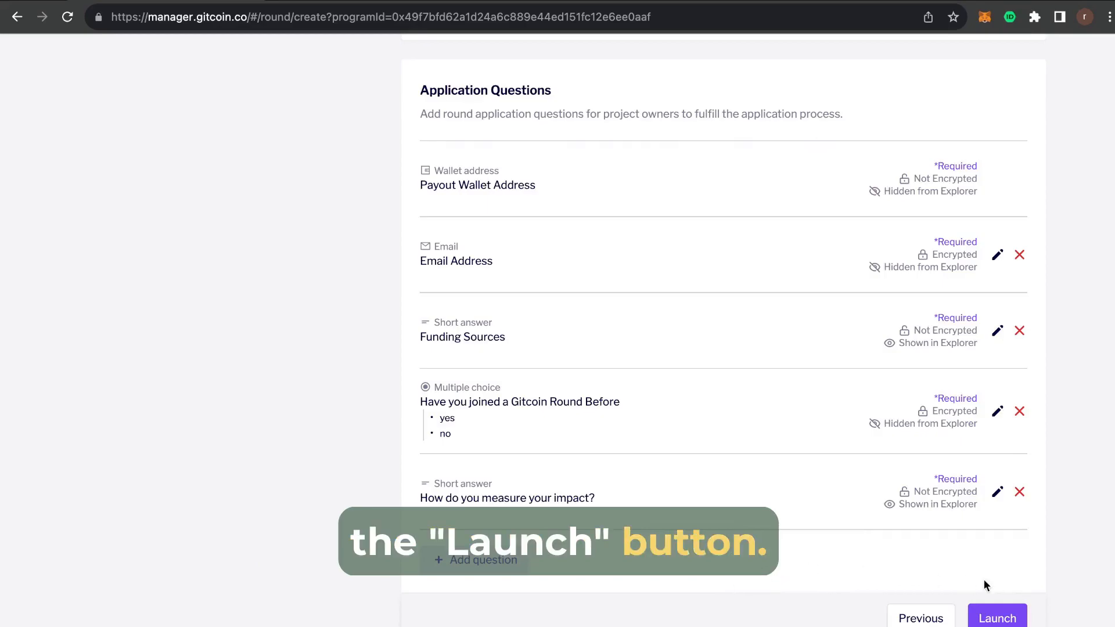
# Launch the Greenpill Round Managers Round under the Greenpill Türkiye program.
pyautogui.click(1009, 620)
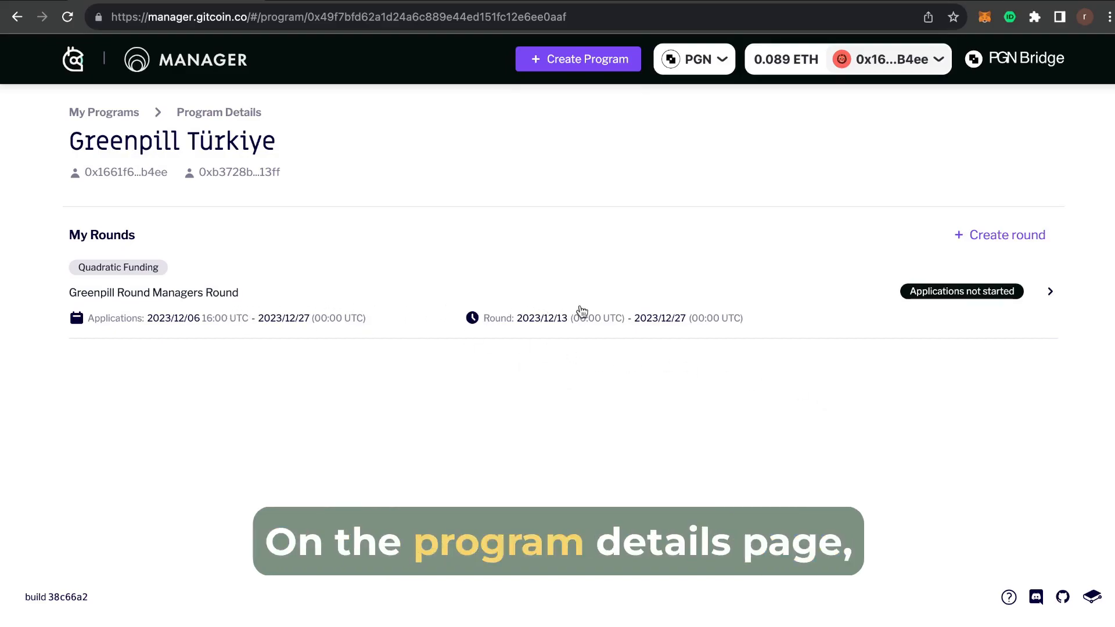
# Open the Greenpill Round Managers Round and browse its Round Stats, Round Results and Fund Grantees pages.
pyautogui.click(672, 314)
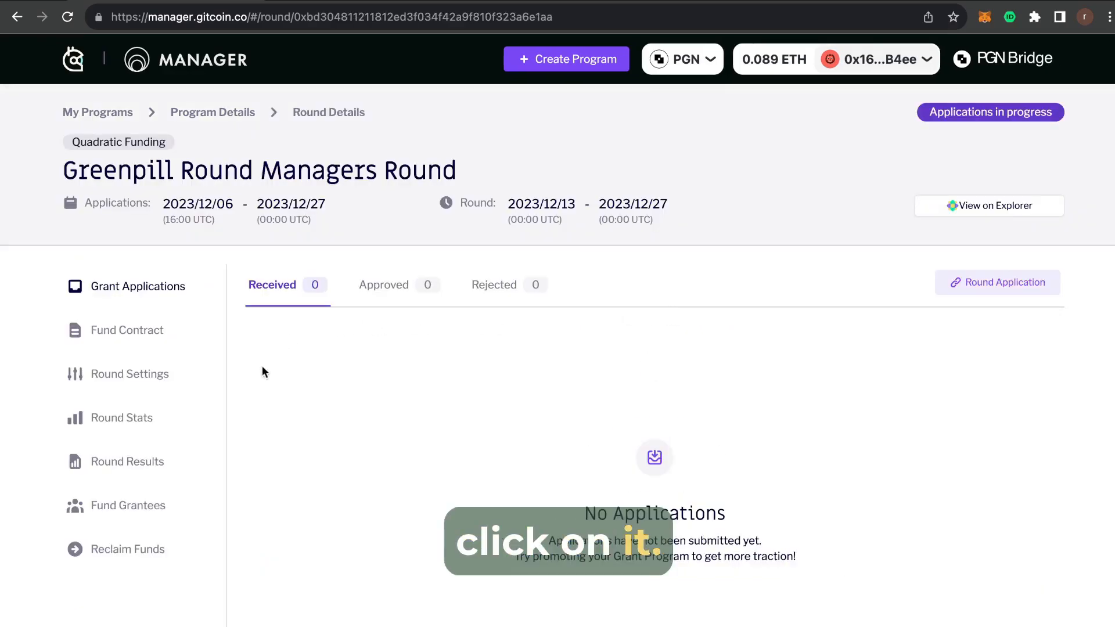
pyautogui.scroll(-1, 241, 378)
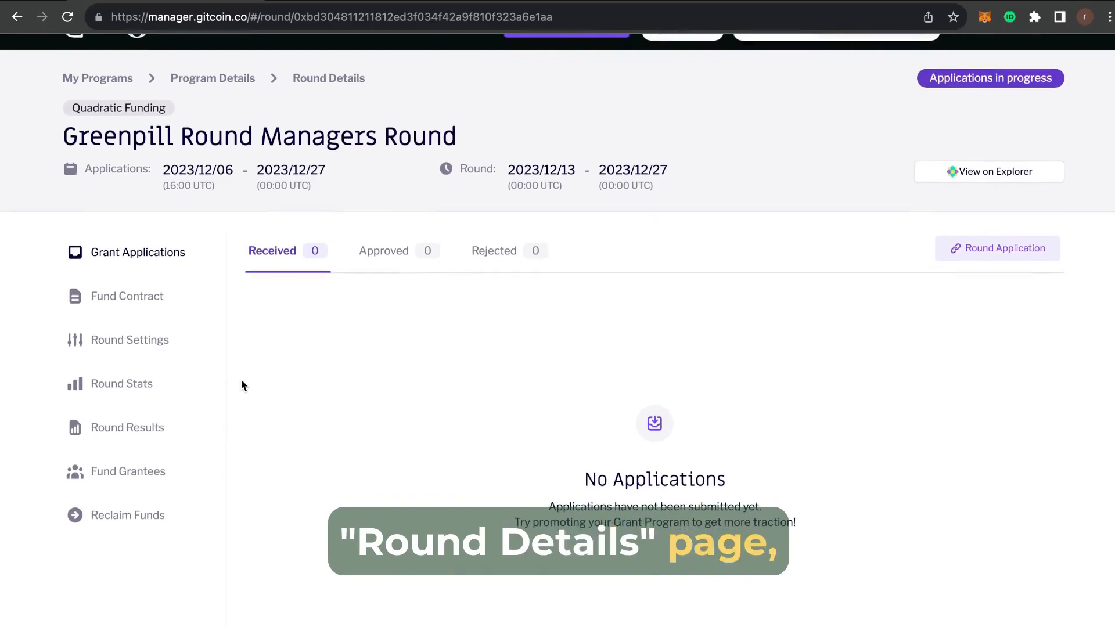
pyautogui.scroll(1, 241, 379)
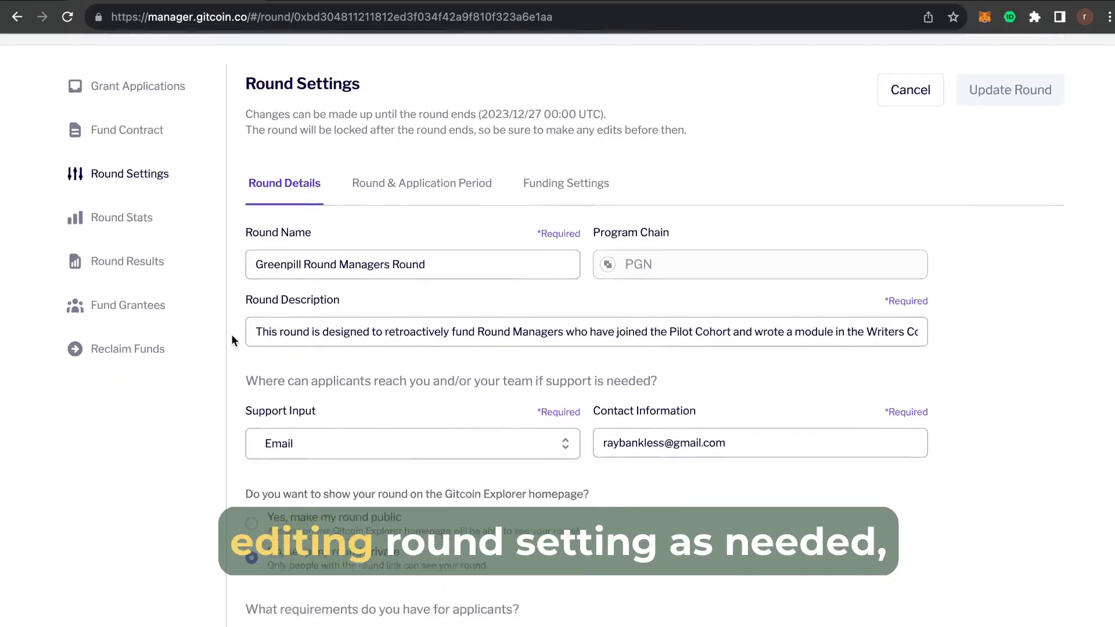
pyautogui.click(132, 391)
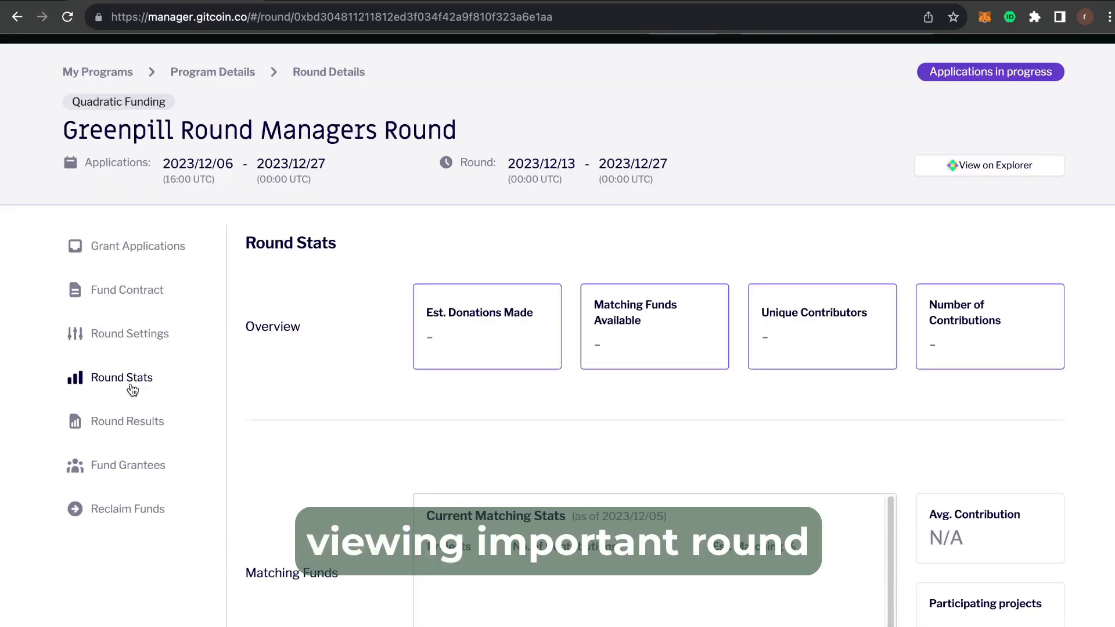
pyautogui.click(133, 423)
pyautogui.click(137, 469)
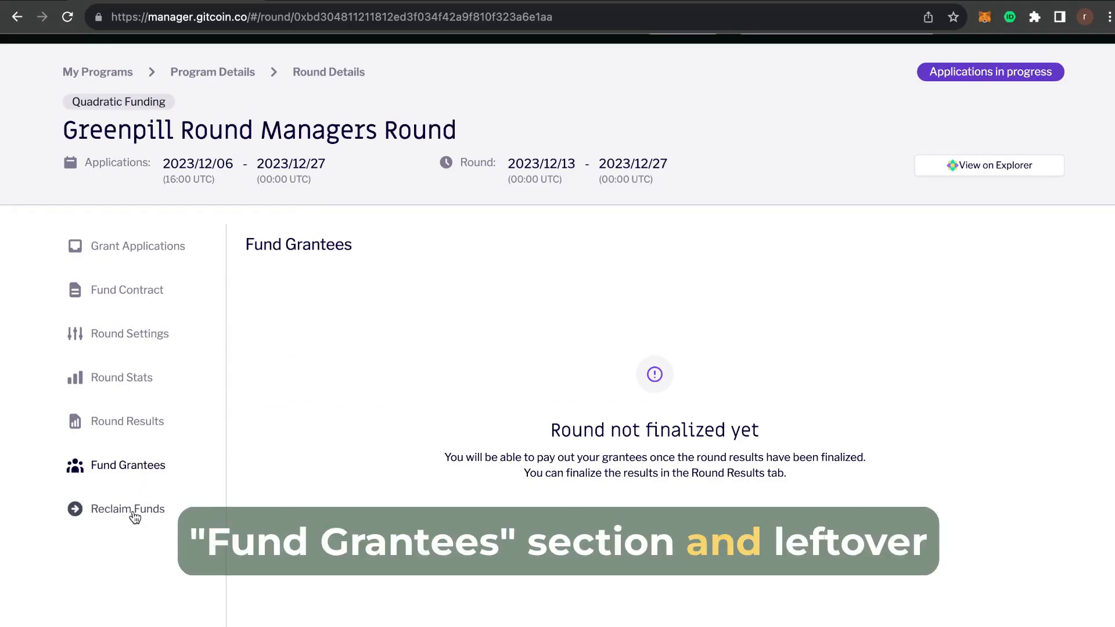
# Review the round's Reclaim Funds section.
pyautogui.click(108, 516)
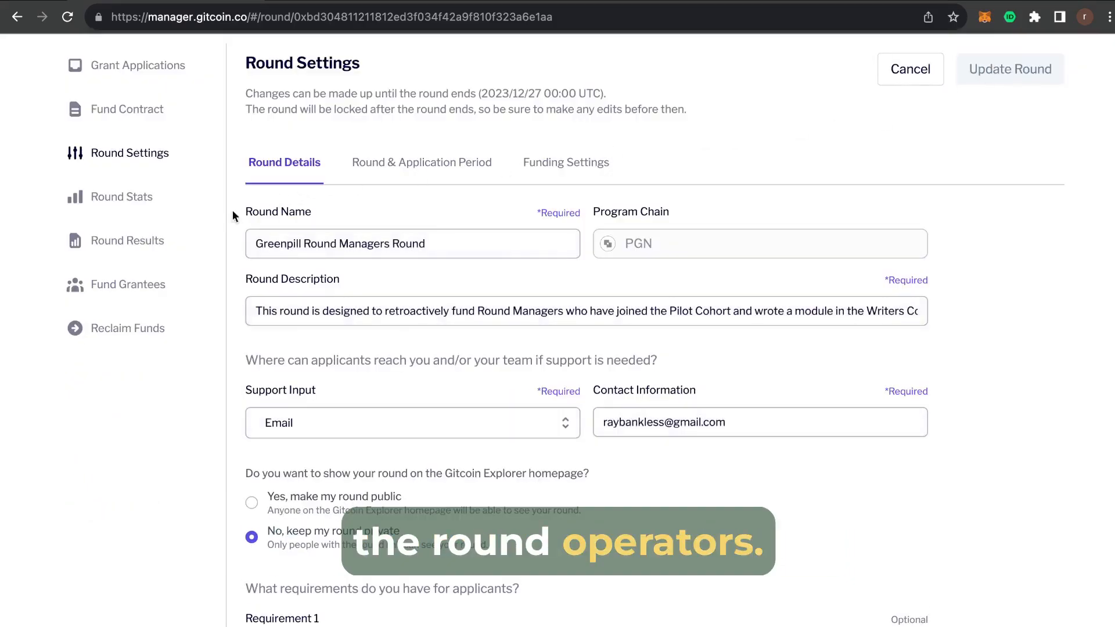
pyautogui.scroll(-10, 250, 229)
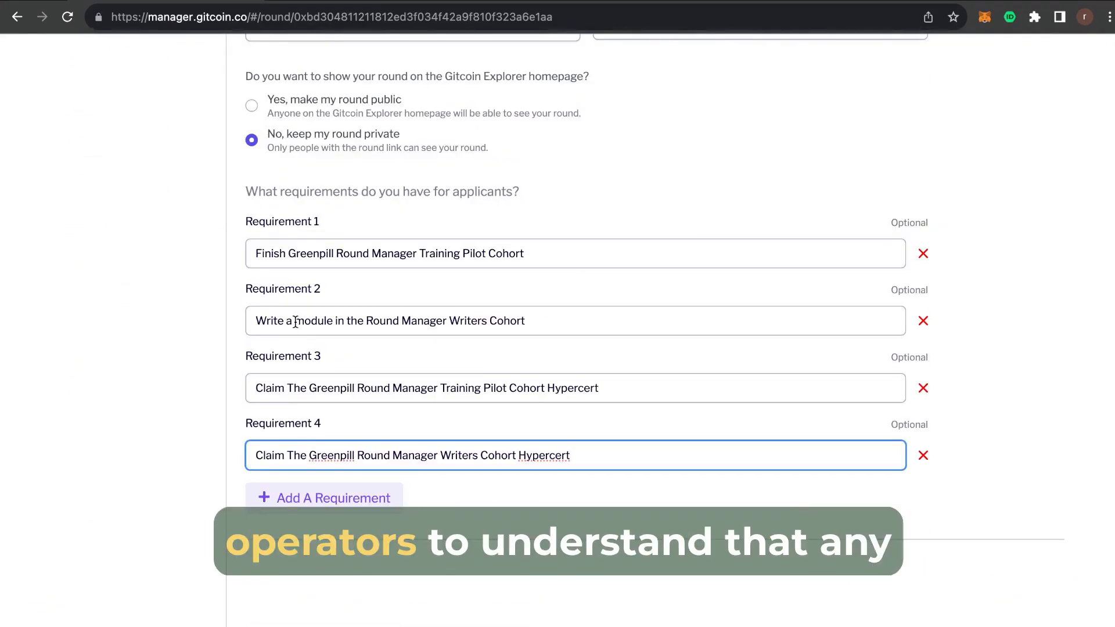
pyautogui.scroll(2, 233, 337)
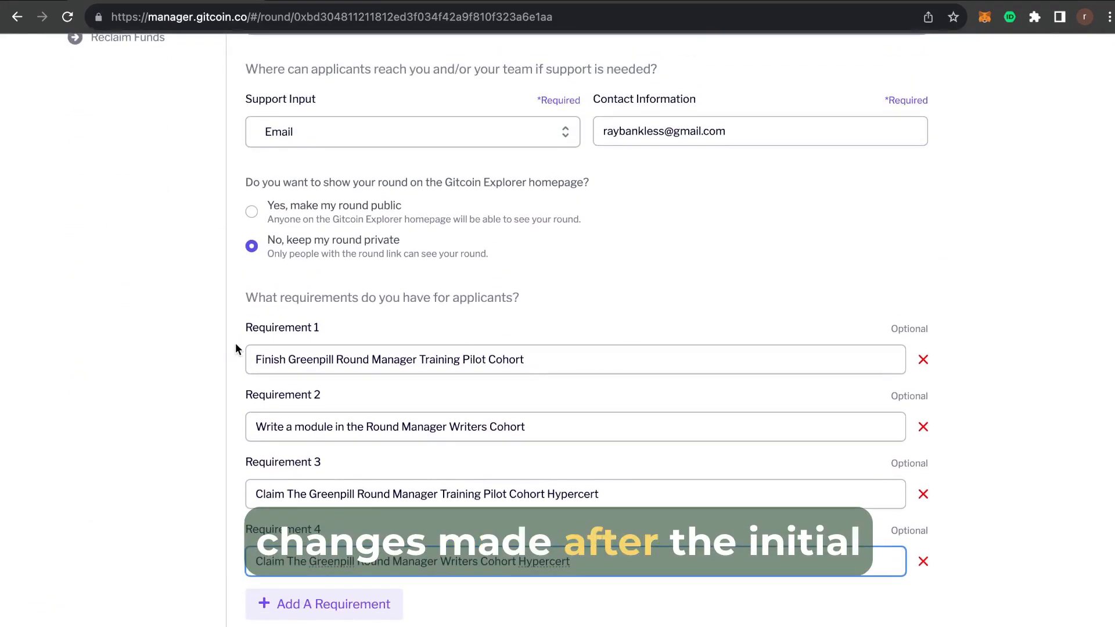
pyautogui.scroll(3, 231, 350)
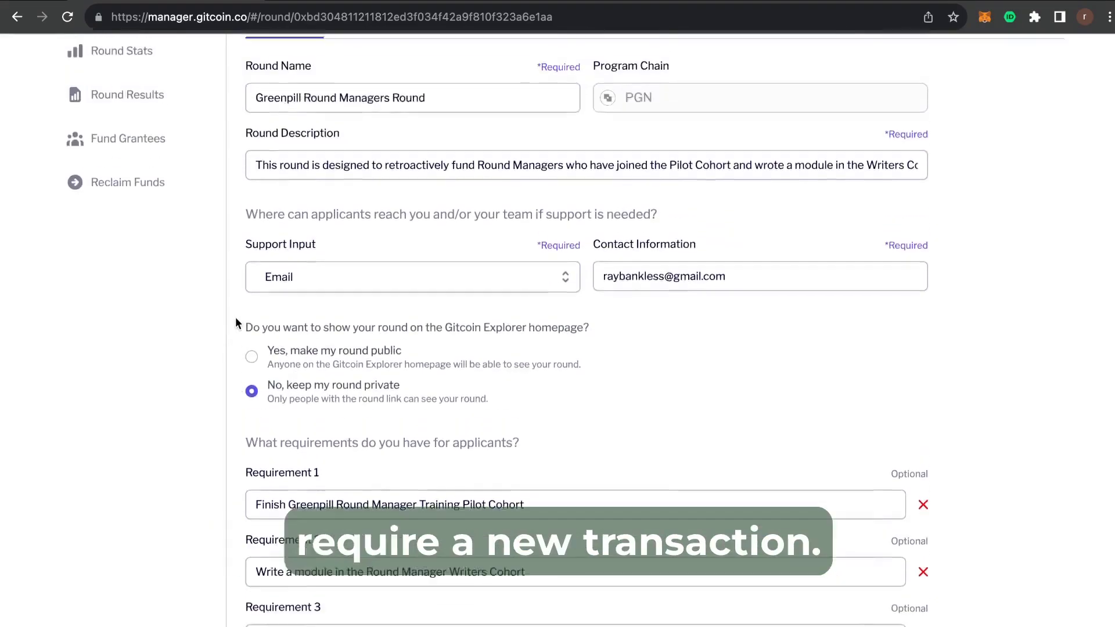
# Set the round to public in Round Settings and submit the round update.
pyautogui.click(249, 372)
pyautogui.scroll(5, 233, 346)
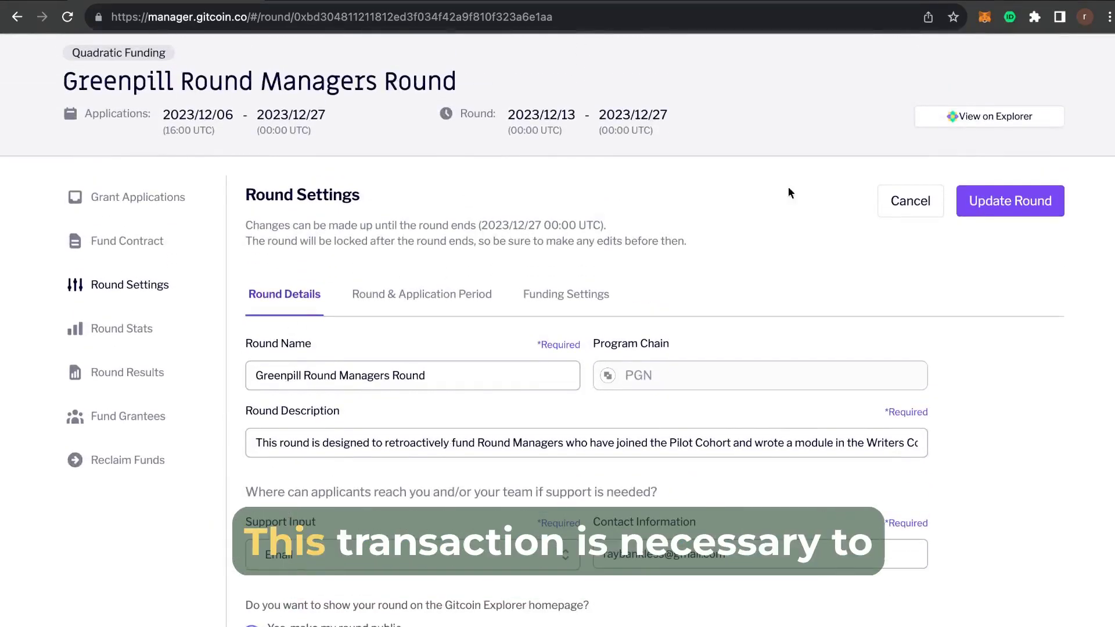
pyautogui.click(1011, 201)
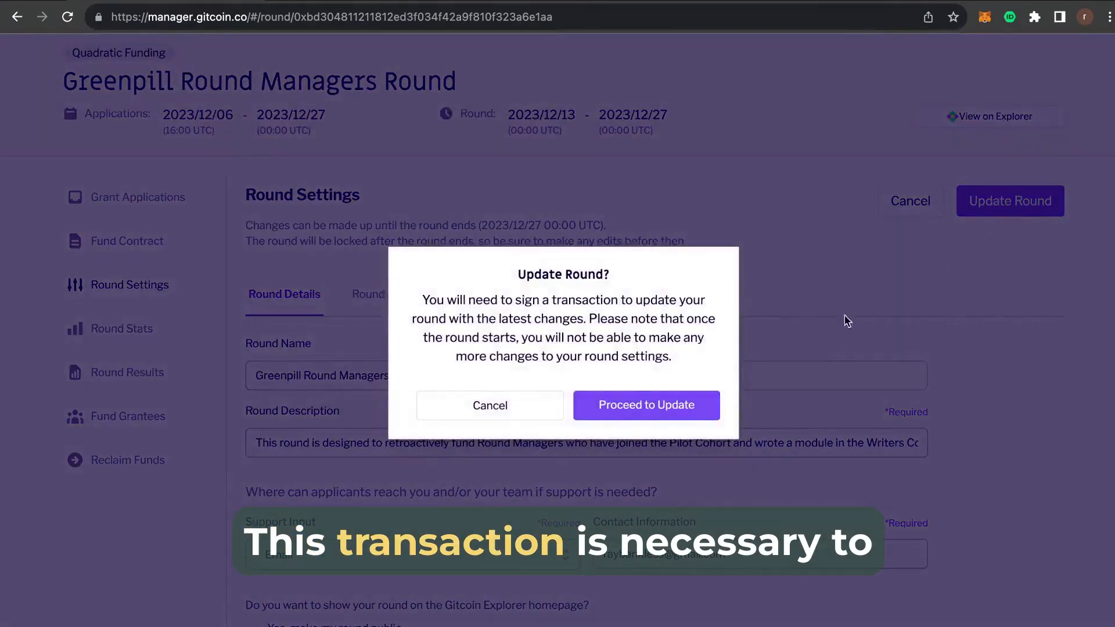
pyautogui.click(672, 406)
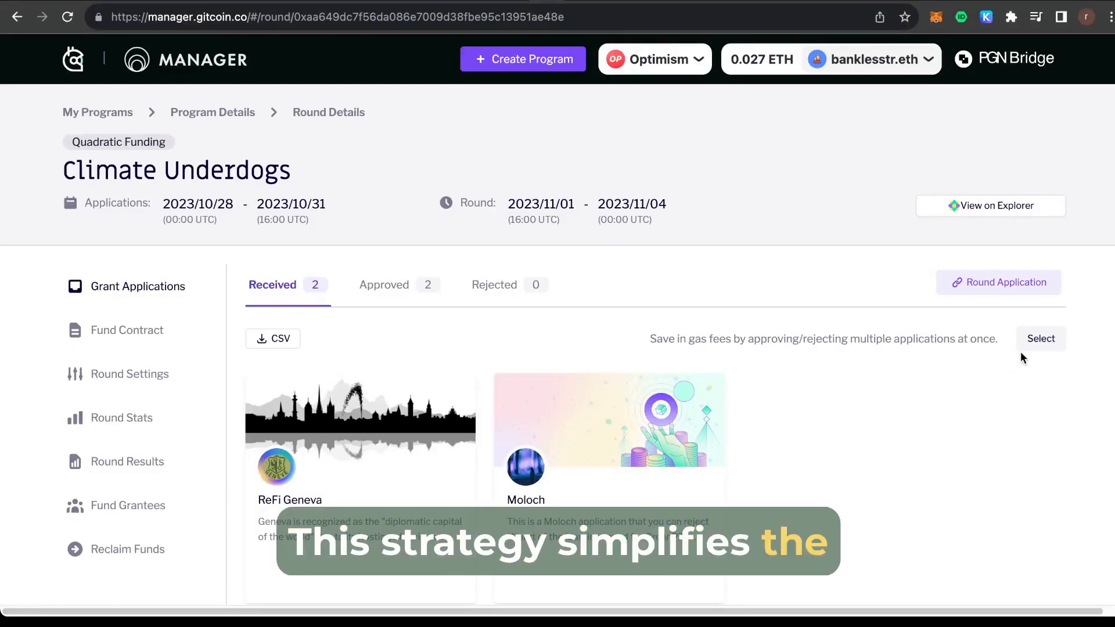
# Bulk-select ReFi Geneva to approve and Moloch to reject, then confirm both decisions.
pyautogui.click(1037, 342)
pyautogui.click(410, 403)
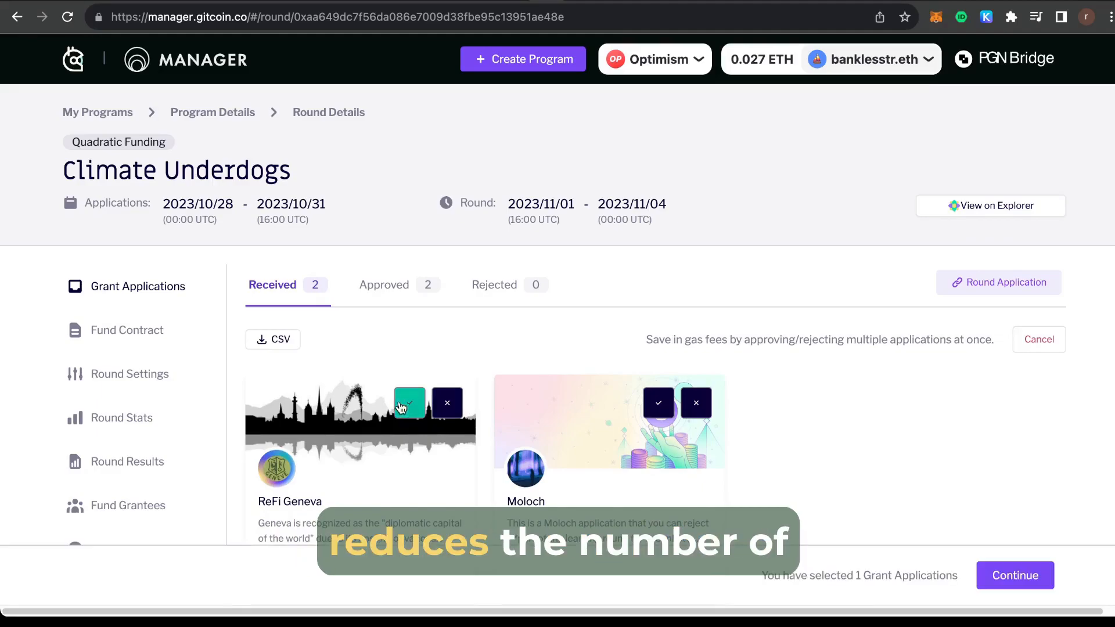
pyautogui.click(698, 409)
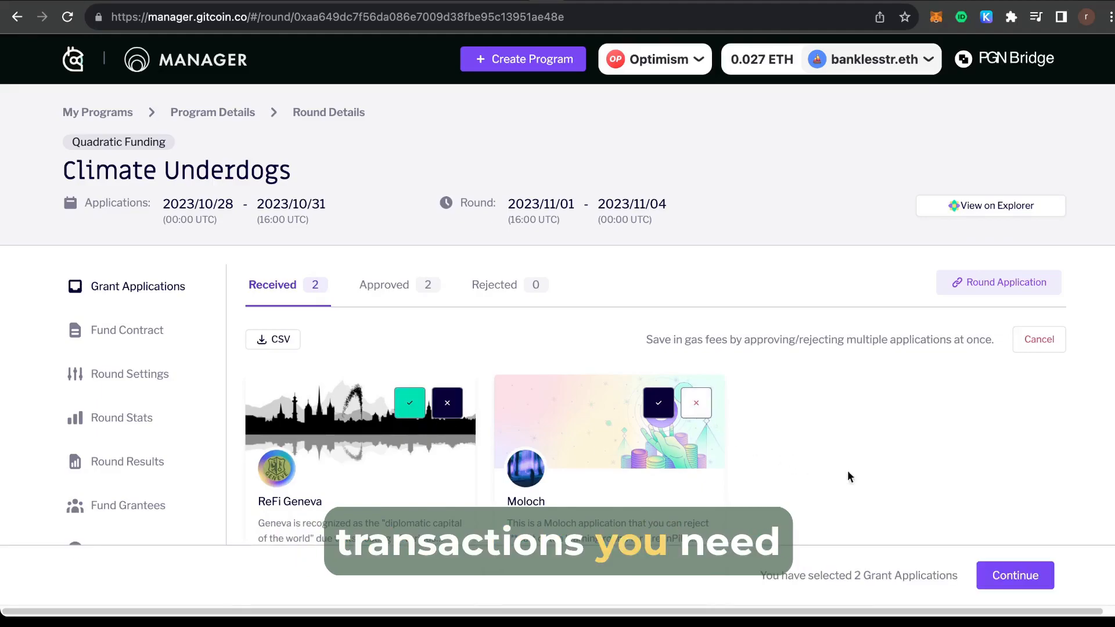
pyautogui.click(1023, 575)
pyautogui.click(697, 435)
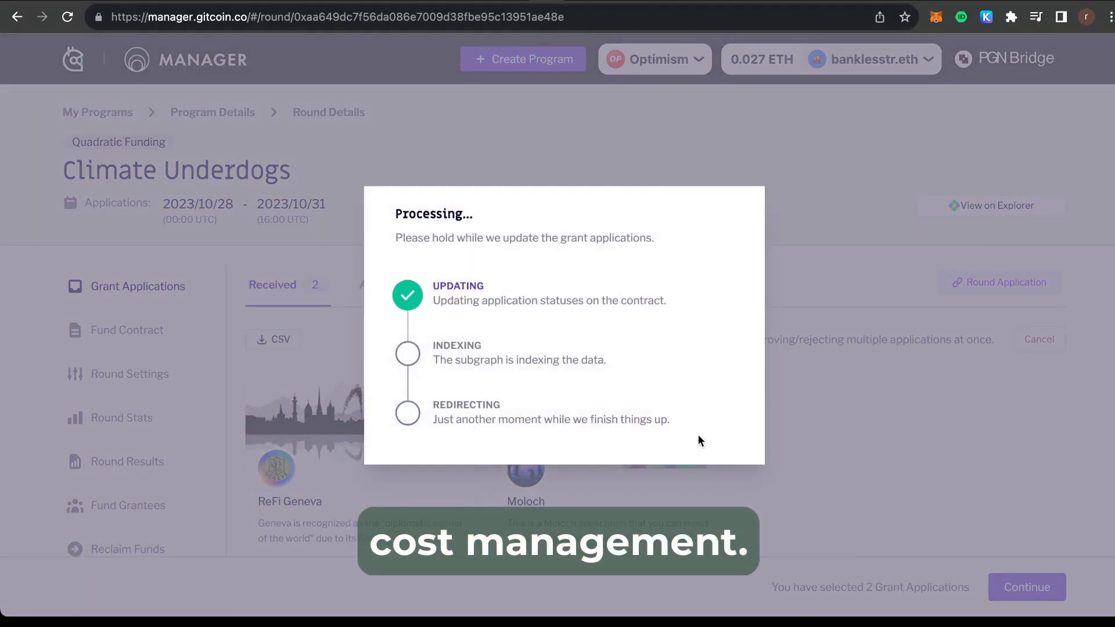